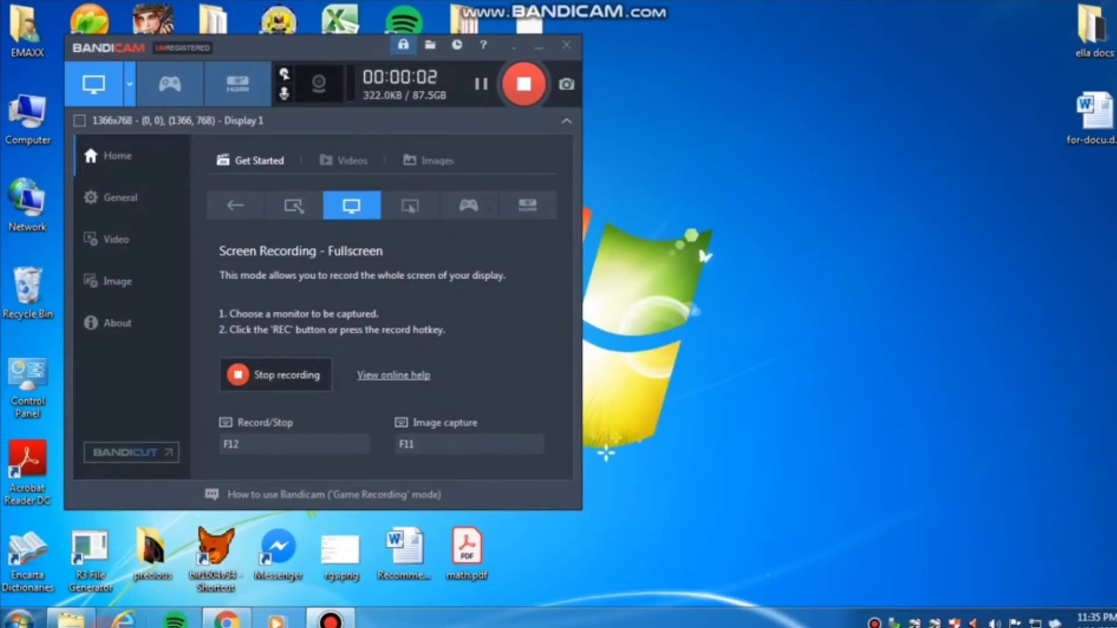
Search the computer's programs for "mul" and launch Multisim
mouse_move(227, 620)
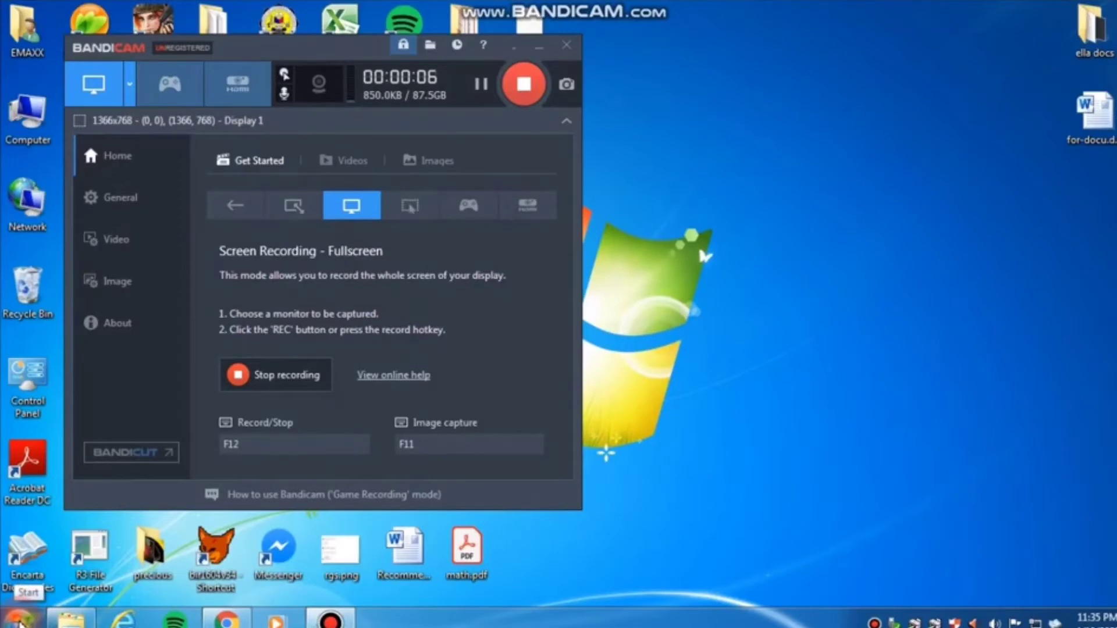
click(19, 620)
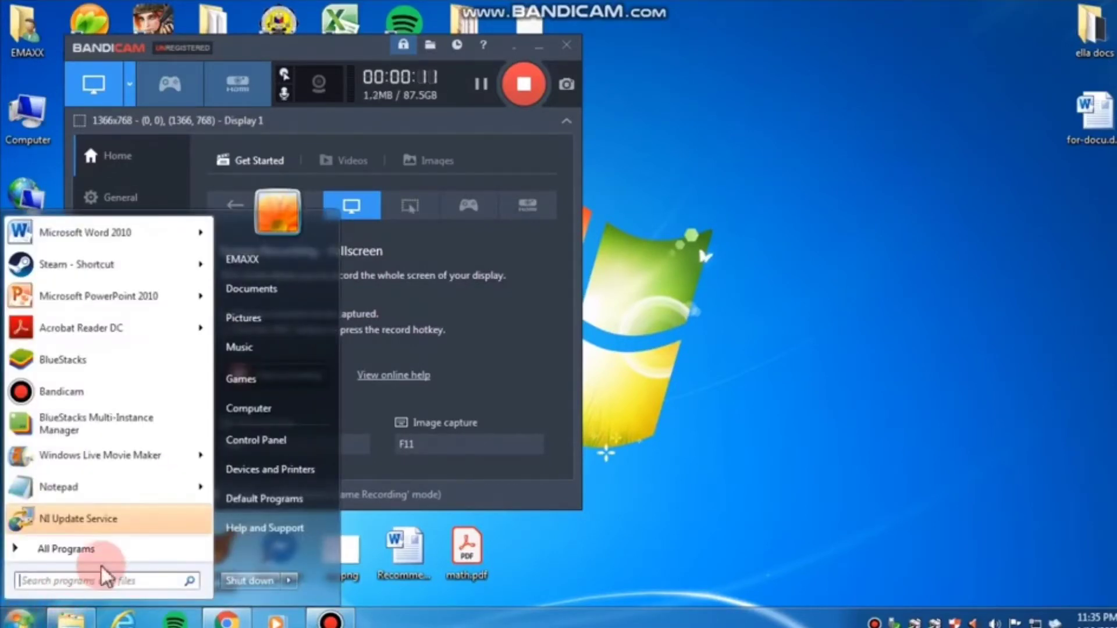
click(93, 580)
text(mul)
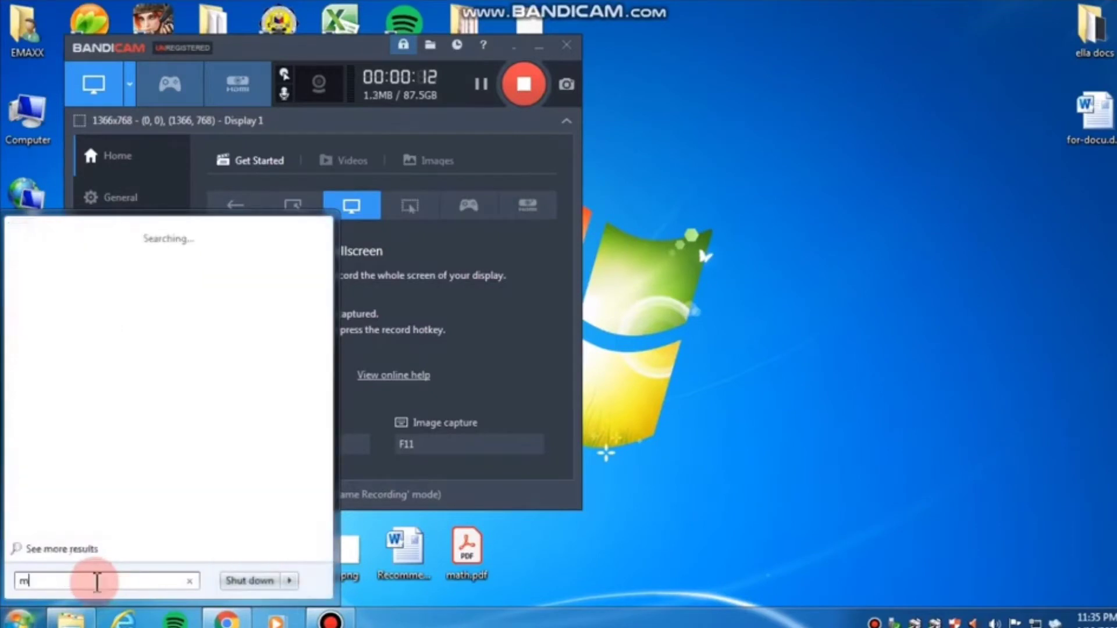
click(93, 276)
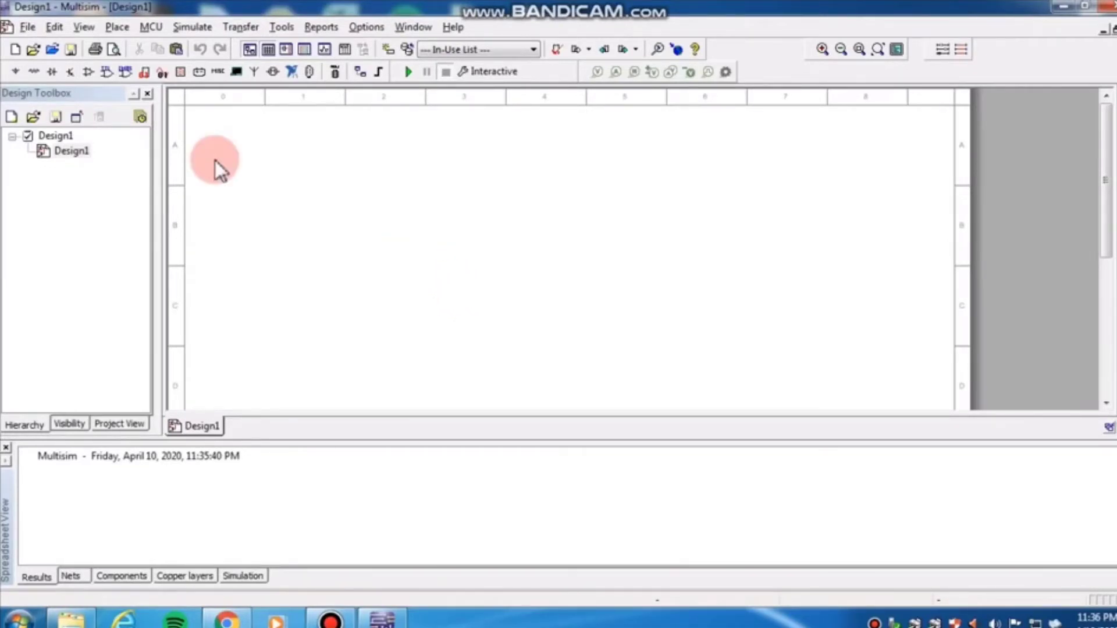
Place a 1 kΩ resistor from the Basic group's RESISTOR family in the upper middle of the schematic
click(37, 69)
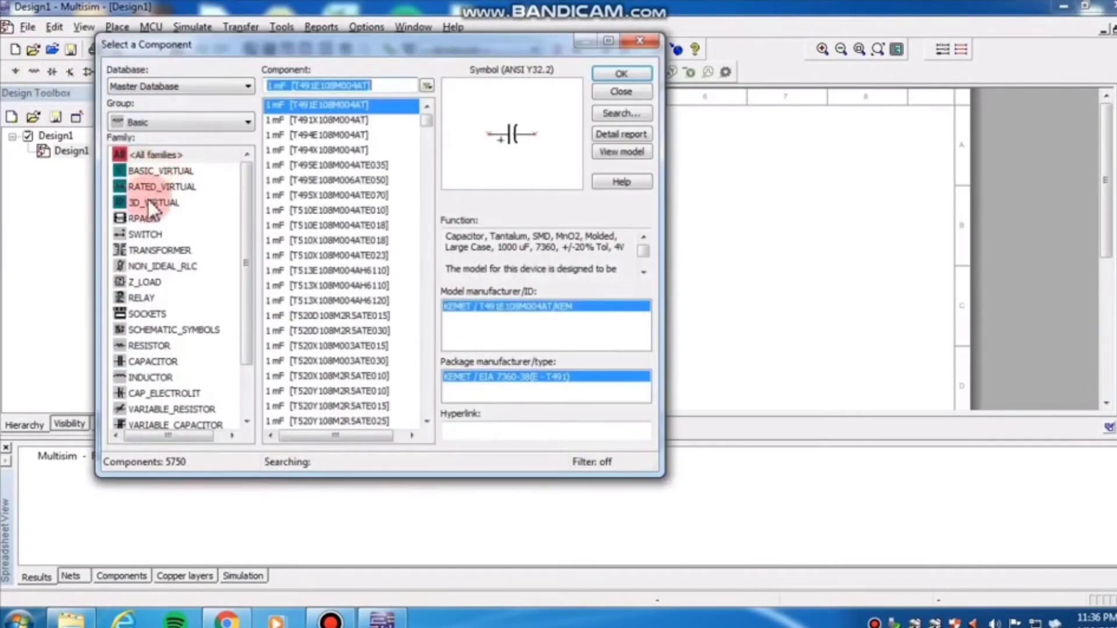
click(154, 347)
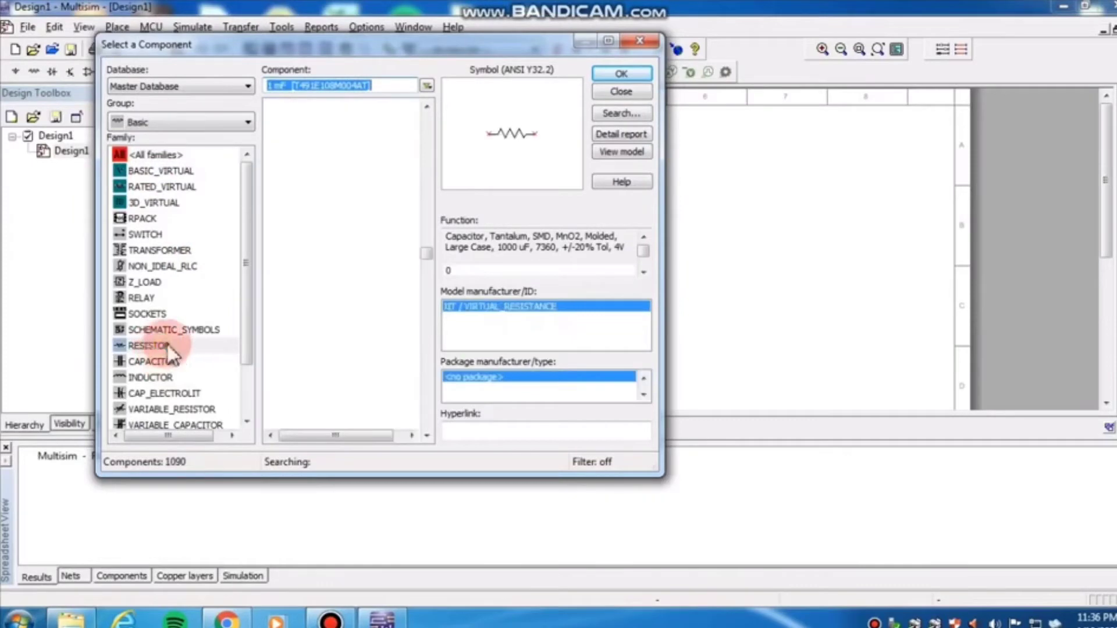
click(621, 74)
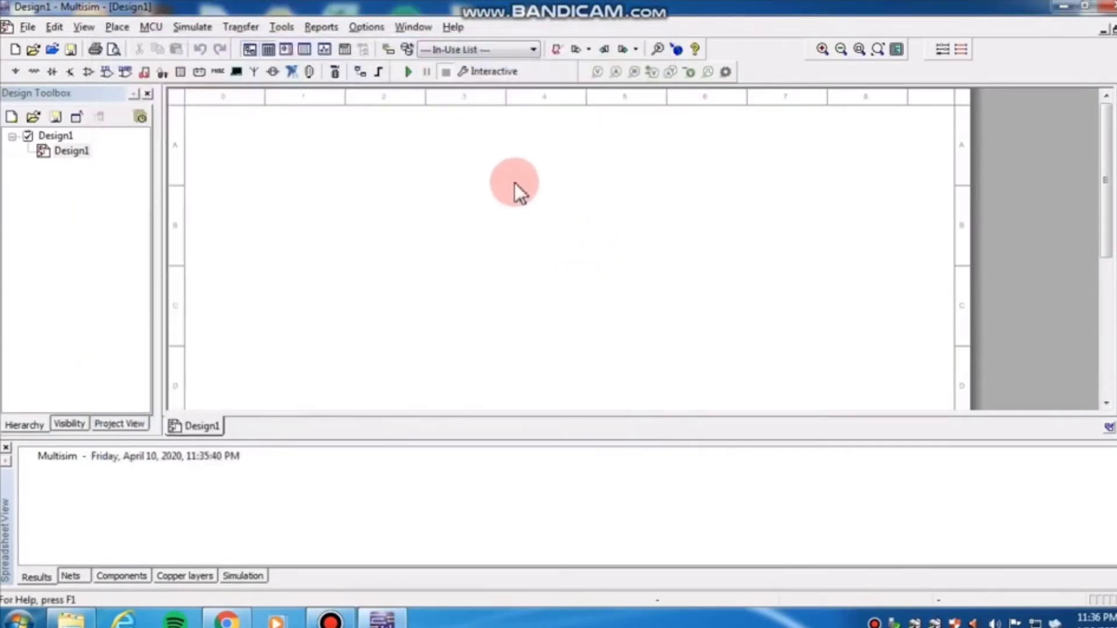
click(451, 195)
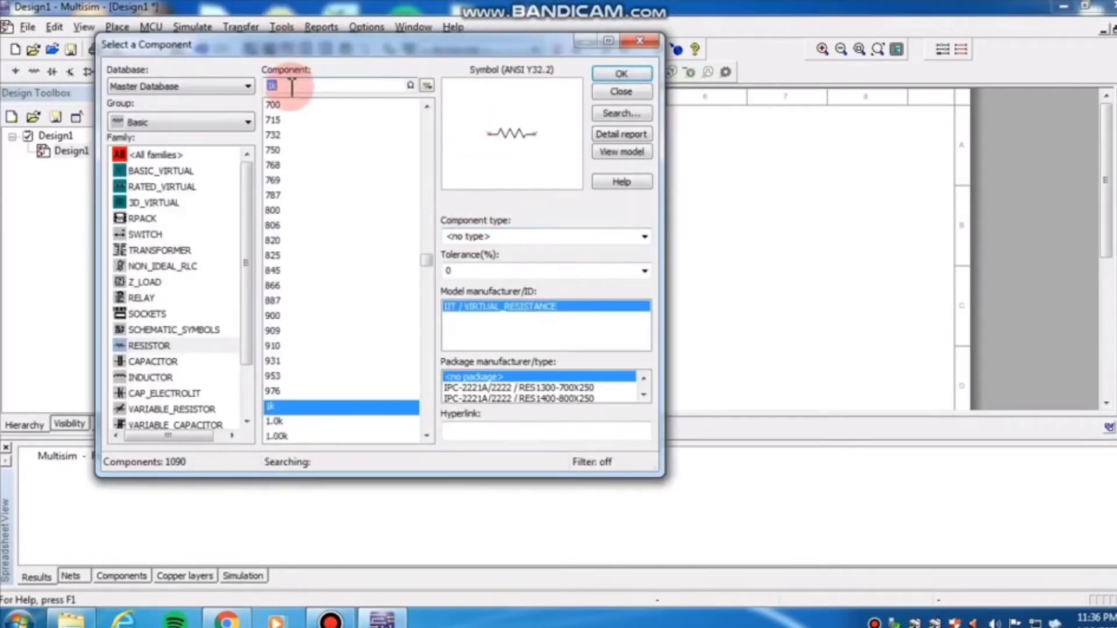
click(640, 40)
click(460, 190)
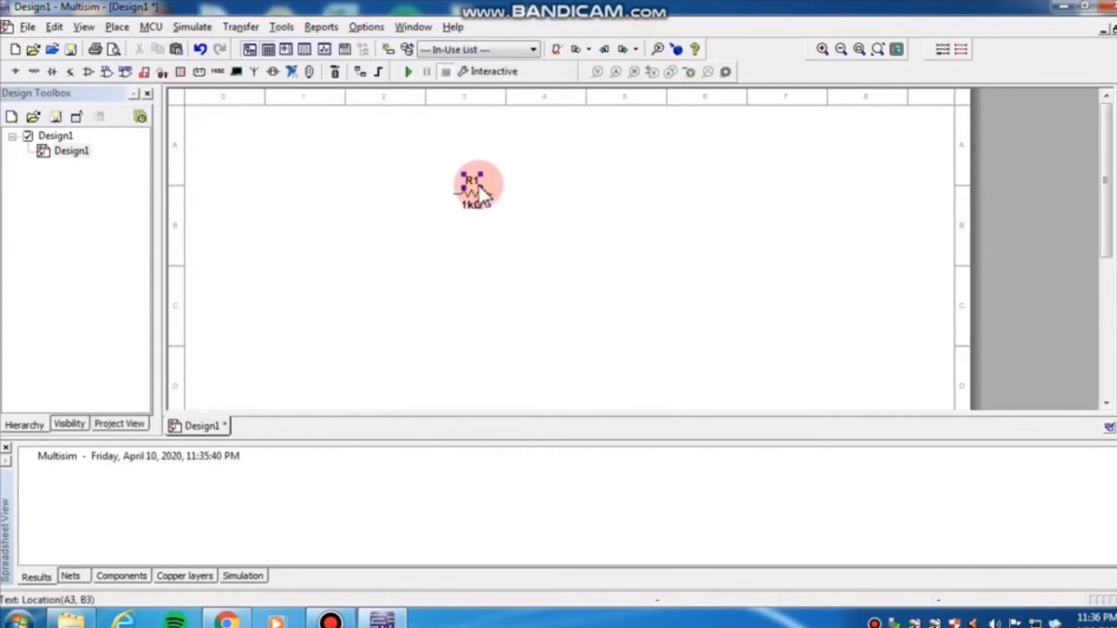
click(479, 205)
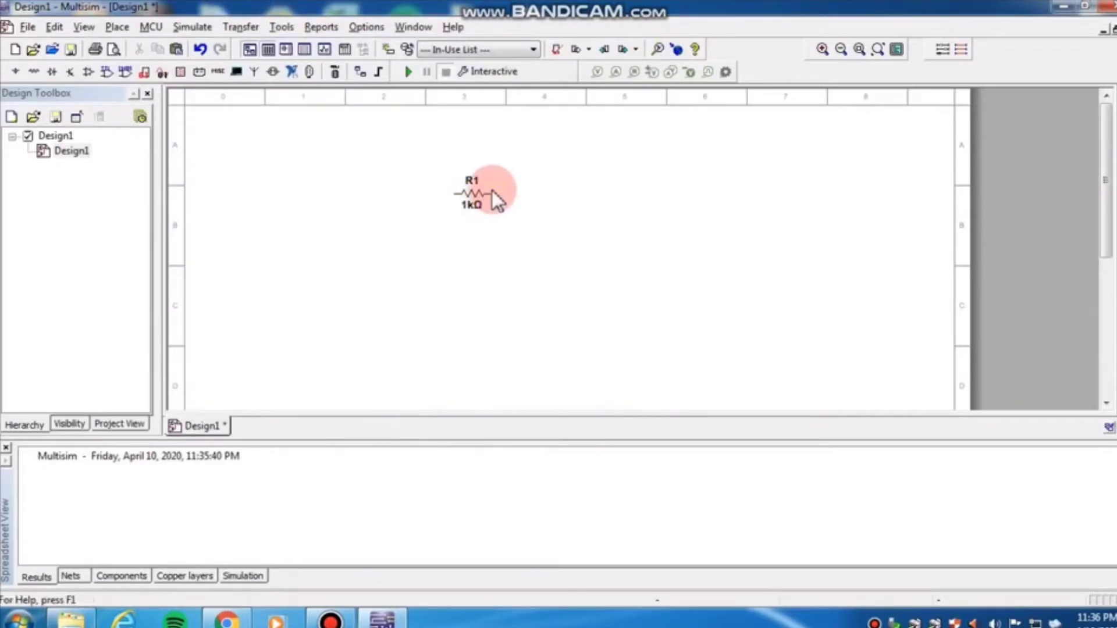
Place a copy of the 1 kΩ resistor to the right of R1 and wire the two resistors in series
click(494, 192)
click(583, 210)
key(ctrl+v)
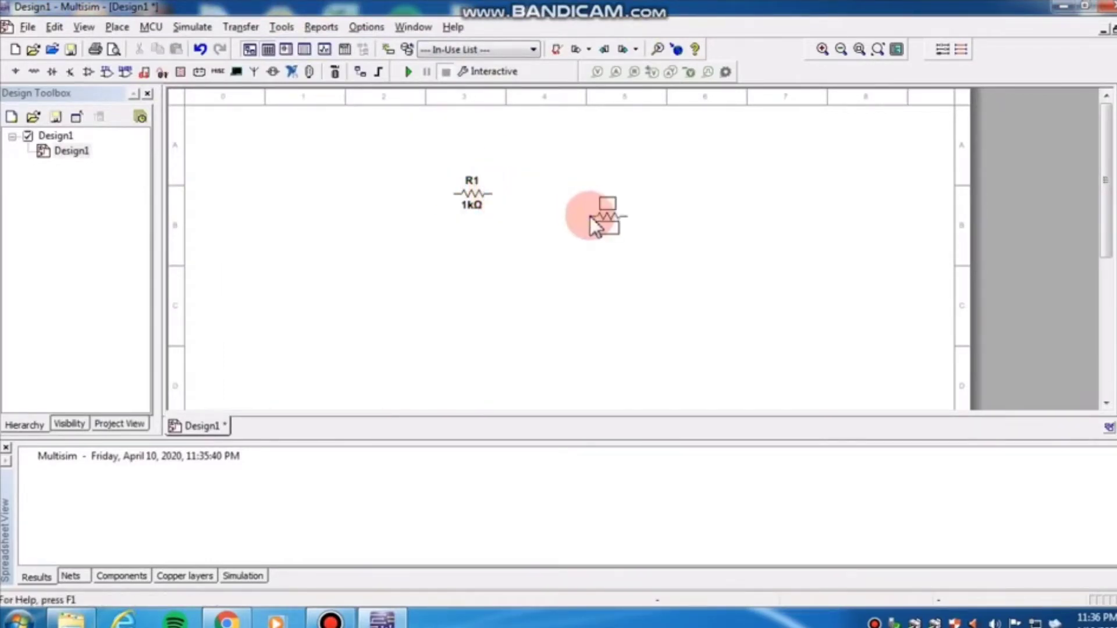
click(539, 194)
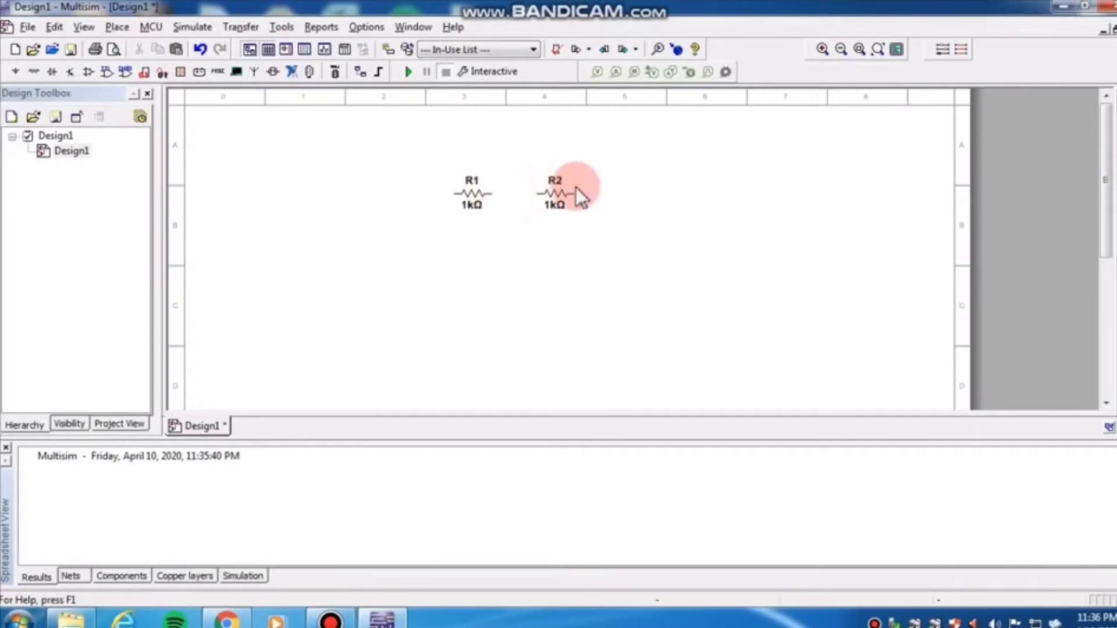
click(492, 194)
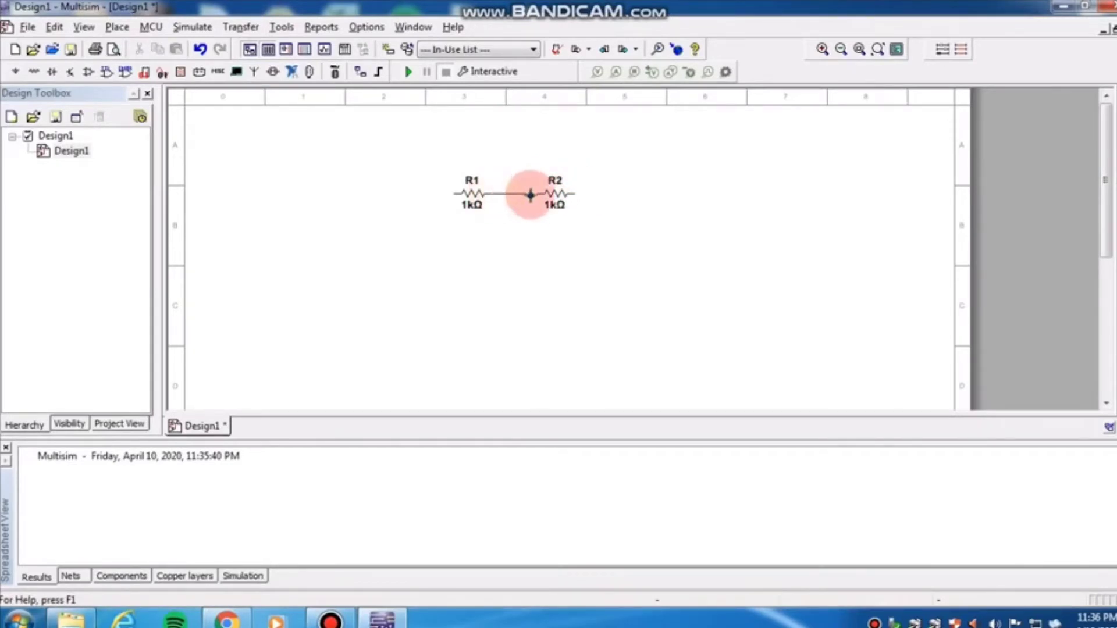
click(535, 194)
click(365, 221)
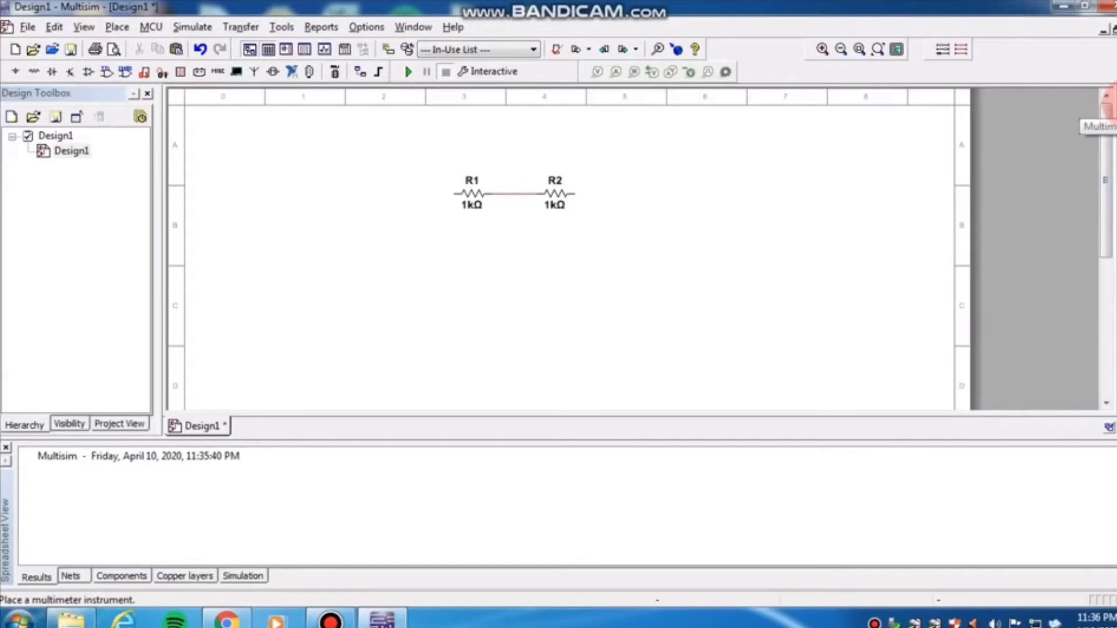
Place a multimeter below the two resistors and switch it to decibel (dB) mode
click(1106, 107)
double_click(504, 302)
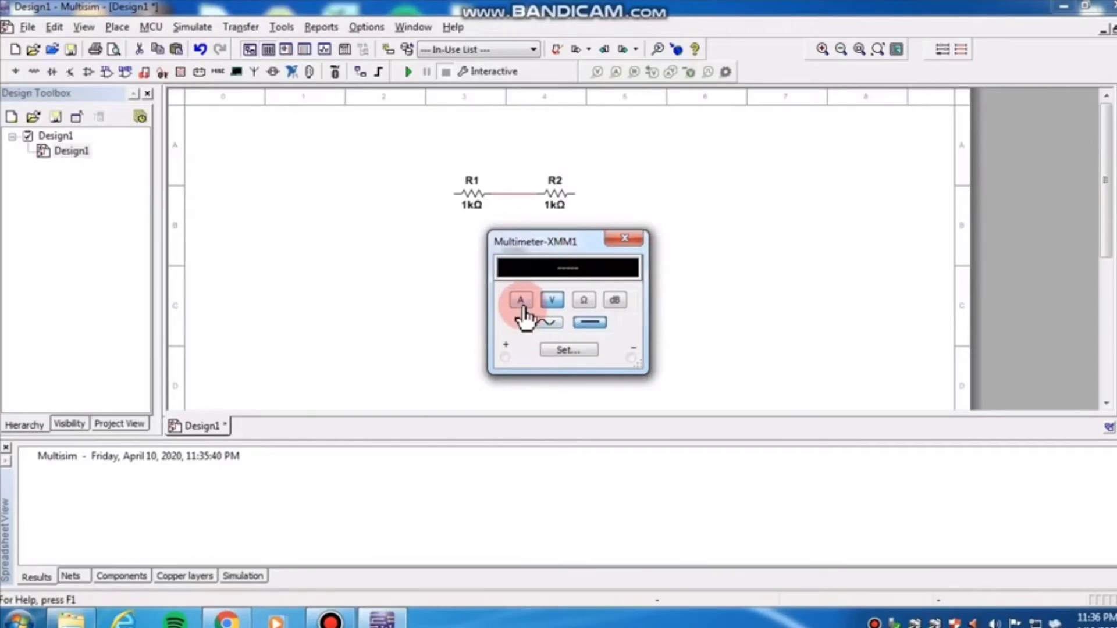
click(526, 315)
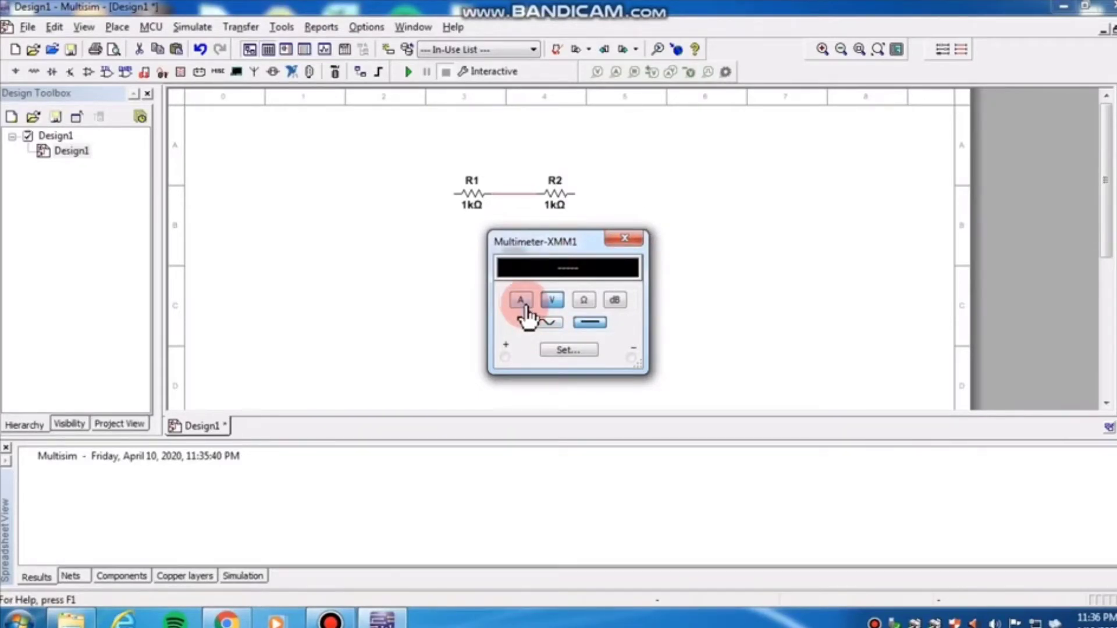
click(550, 307)
click(581, 305)
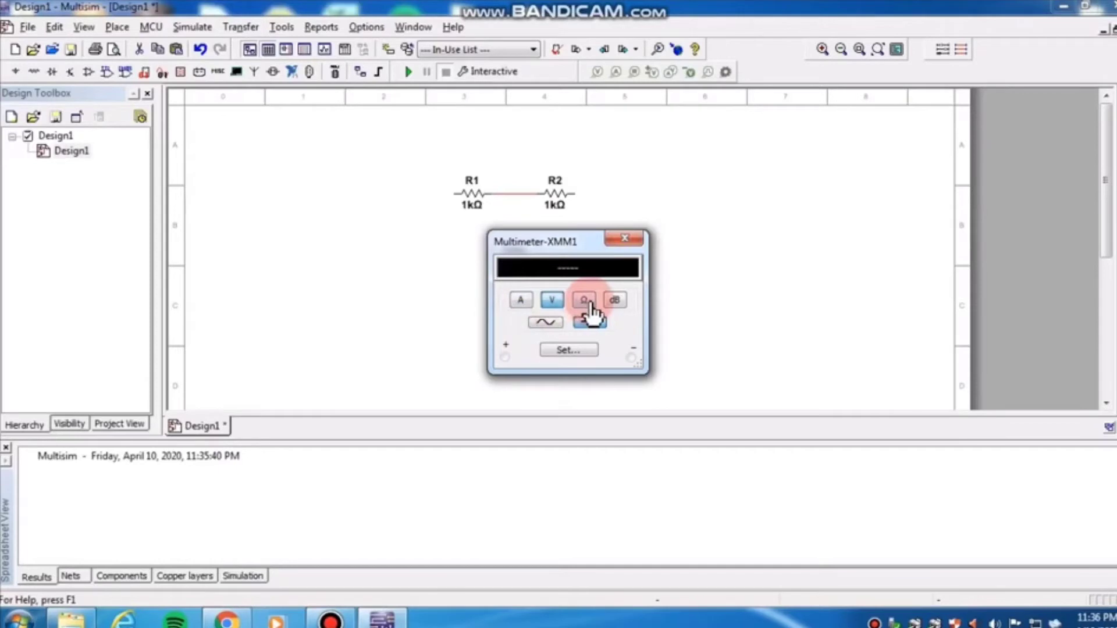
click(615, 301)
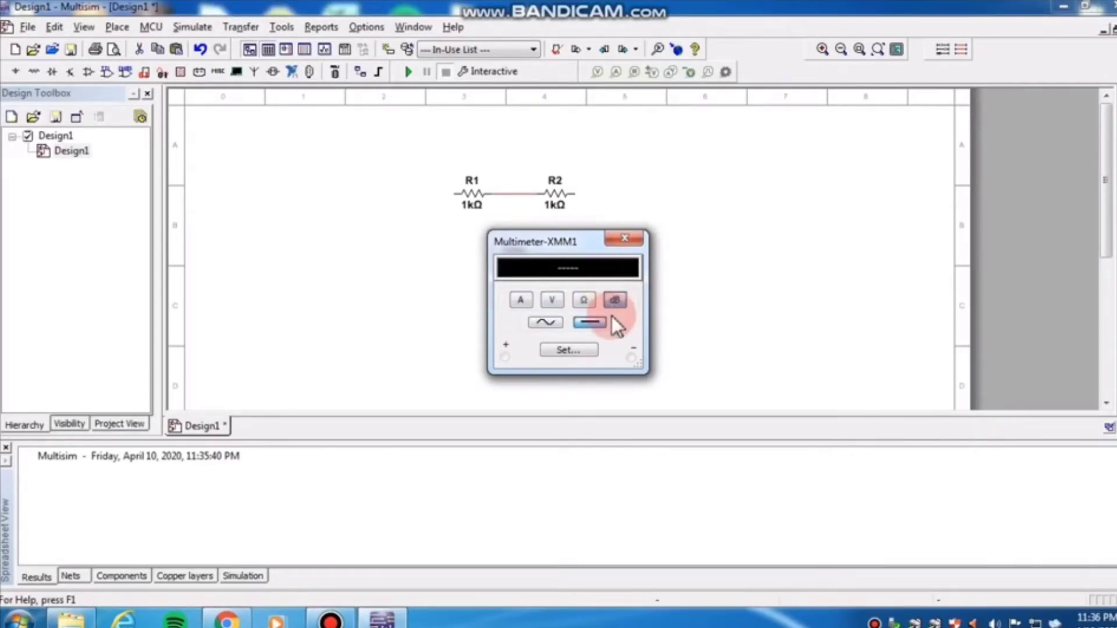
click(582, 304)
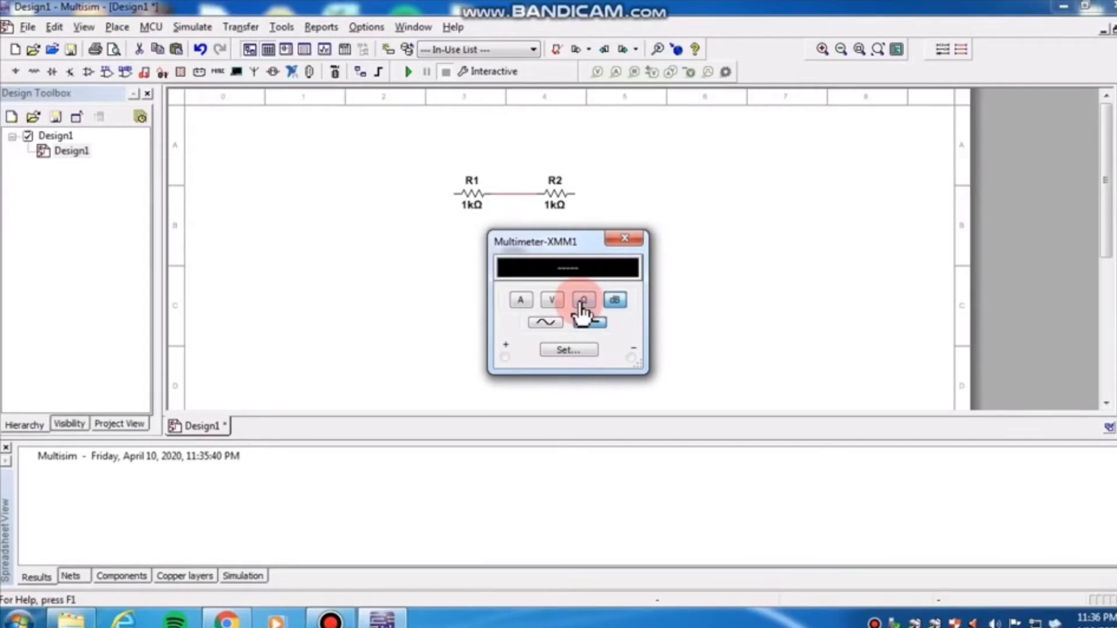
click(635, 237)
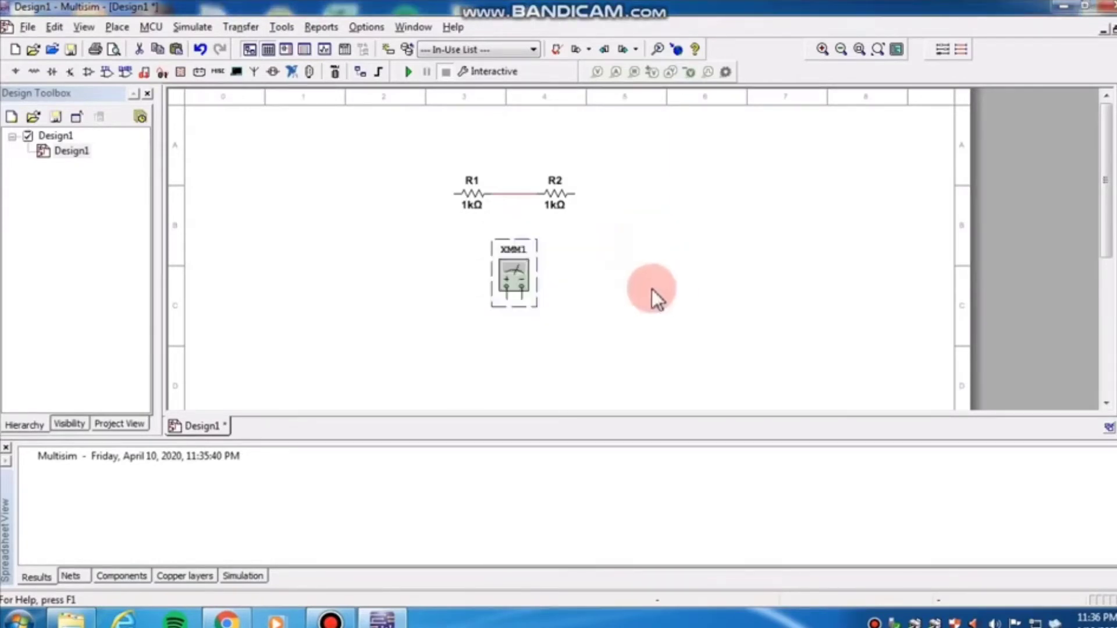
click(552, 319)
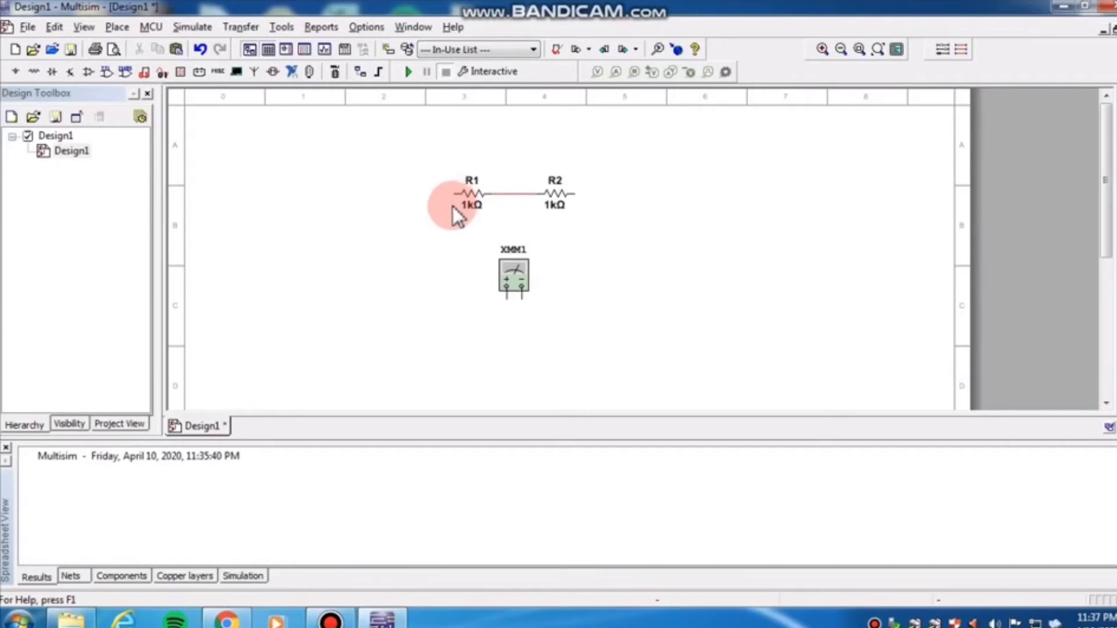
Wire the multimeter's positive terminal to R1's free end and its negative terminal to R2's free end
click(507, 300)
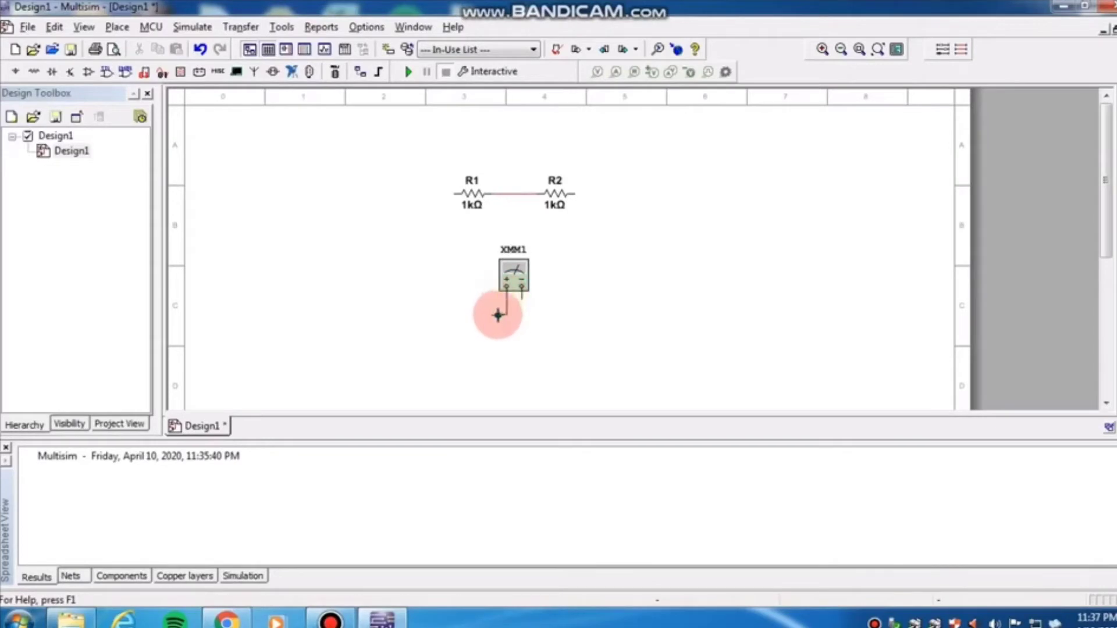
click(445, 194)
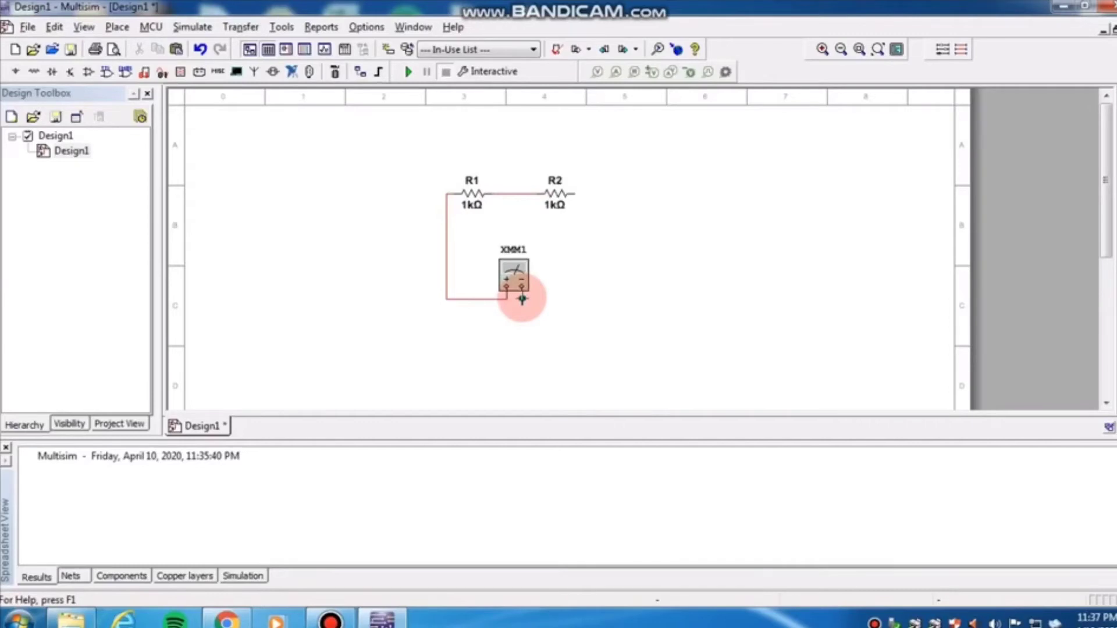
drag(522, 299, 578, 195)
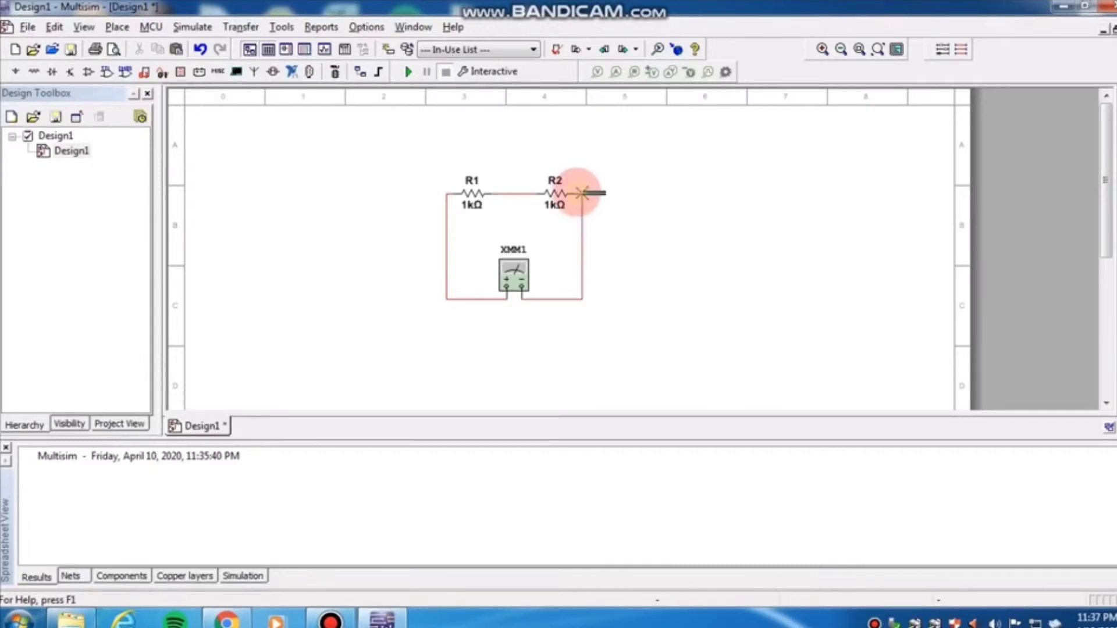
click(539, 345)
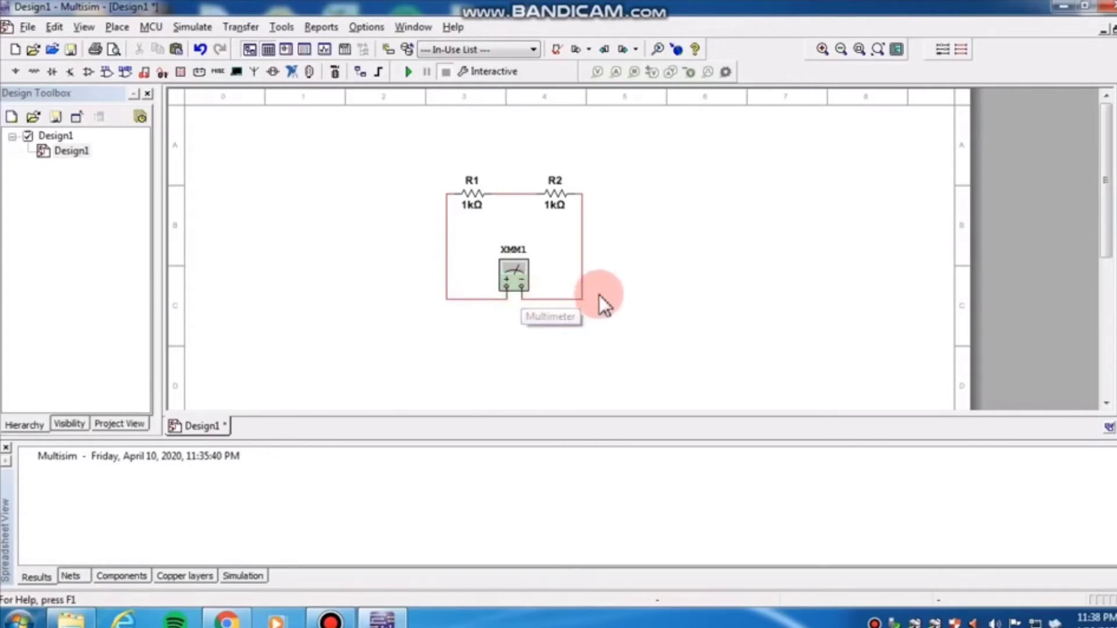
click(576, 197)
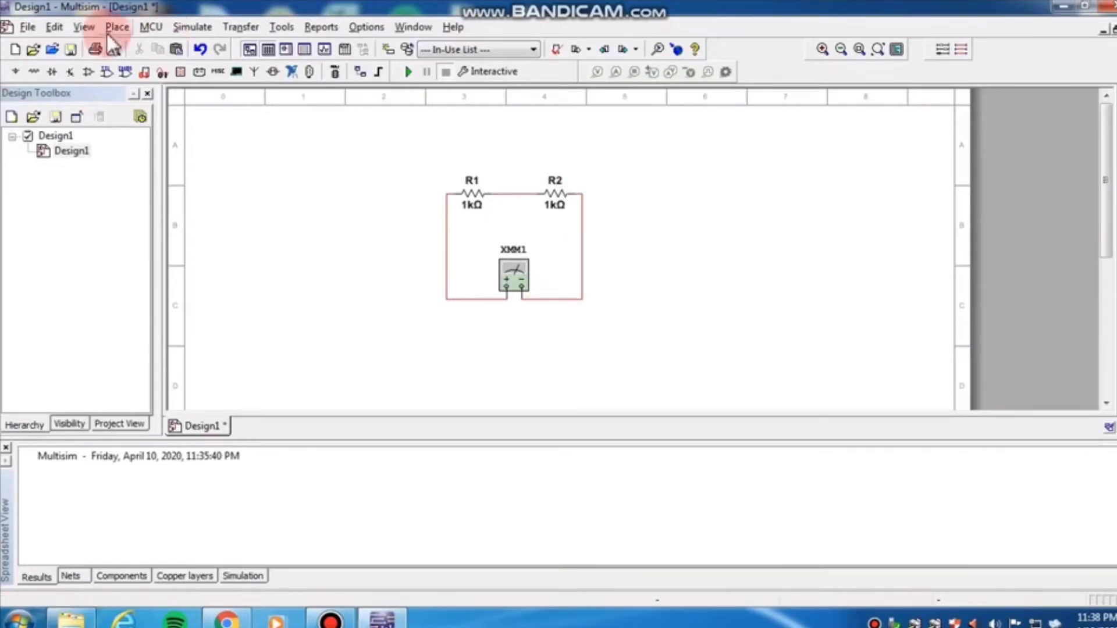
Place a GROUND component from the Sources group just below the multimeter's negative terminal
click(14, 72)
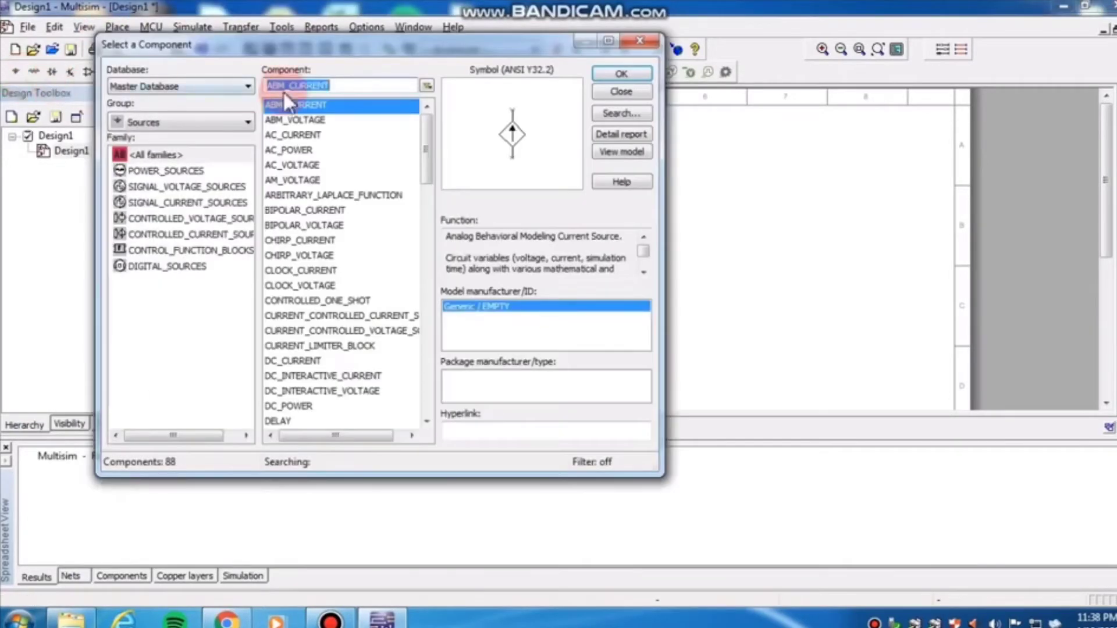
drag(423, 176, 409, 251)
click(285, 302)
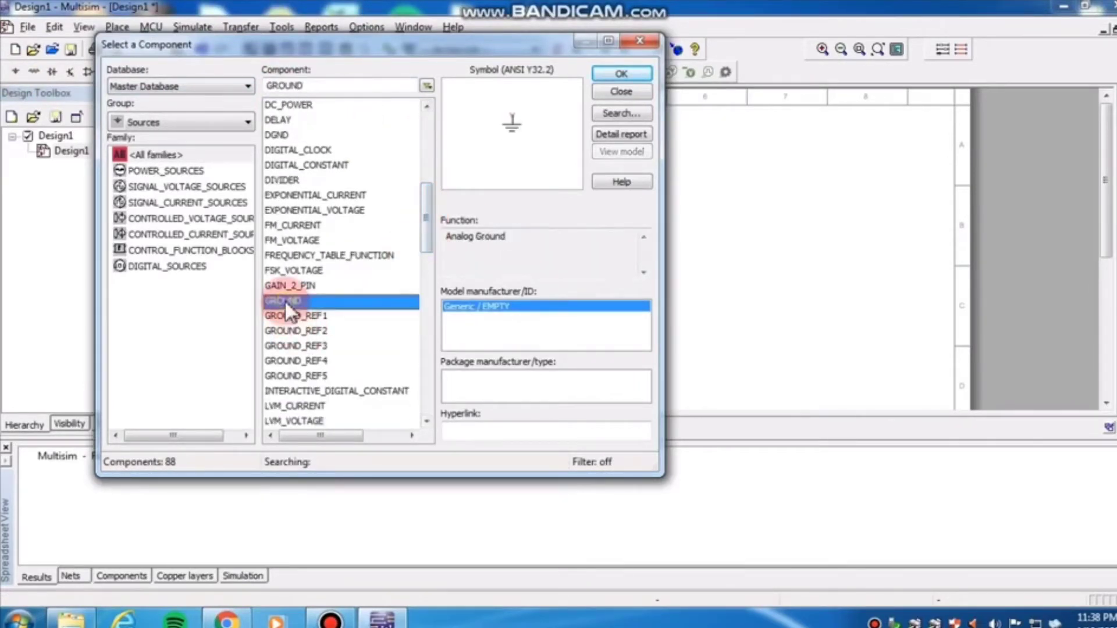
click(612, 74)
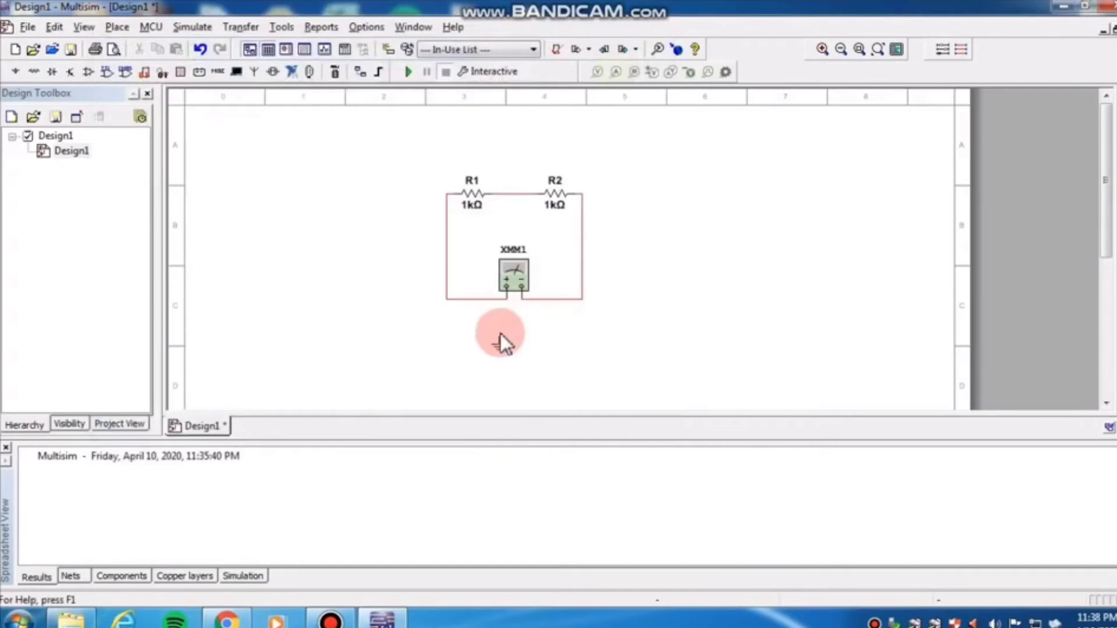
click(522, 327)
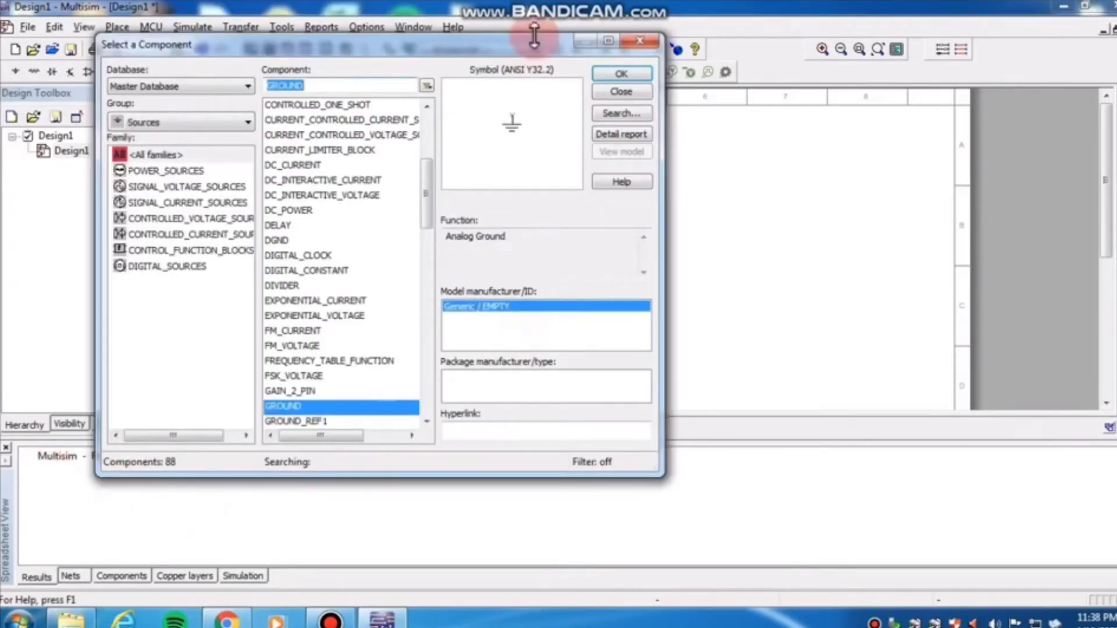
click(638, 42)
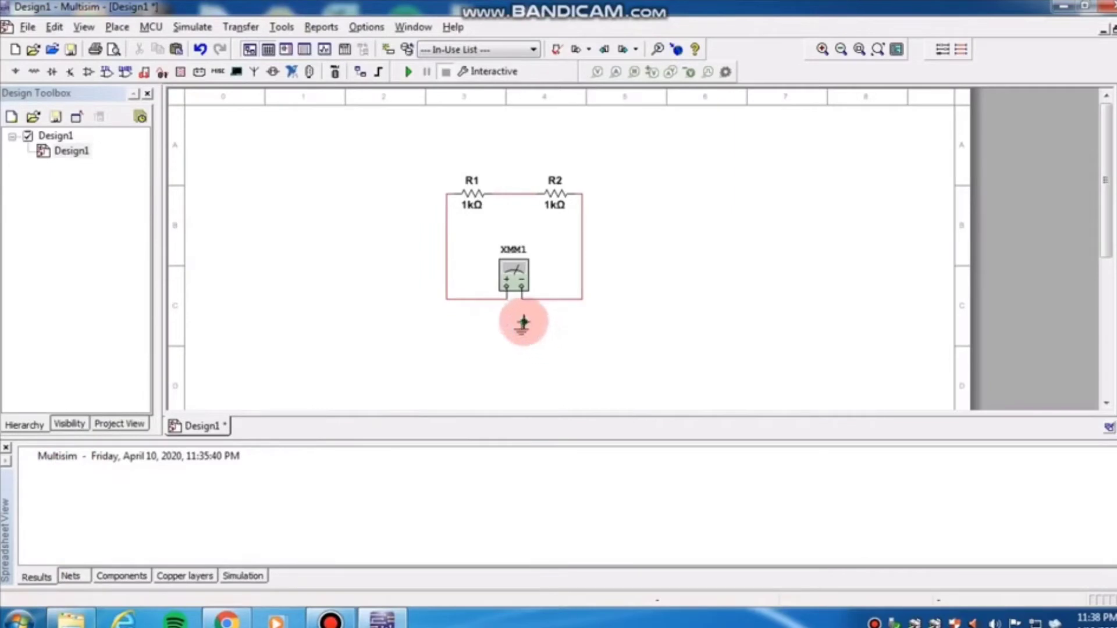
Move the ground symbol up so it connects to the wire at the multimeter's negative terminal
mouse_move(522, 323)
mouse_down()
mouse_move(520, 299)
mouse_move(547, 307)
mouse_move(523, 295)
mouse_move(617, 321)
mouse_move(608, 321)
mouse_up()
right_click(607, 321)
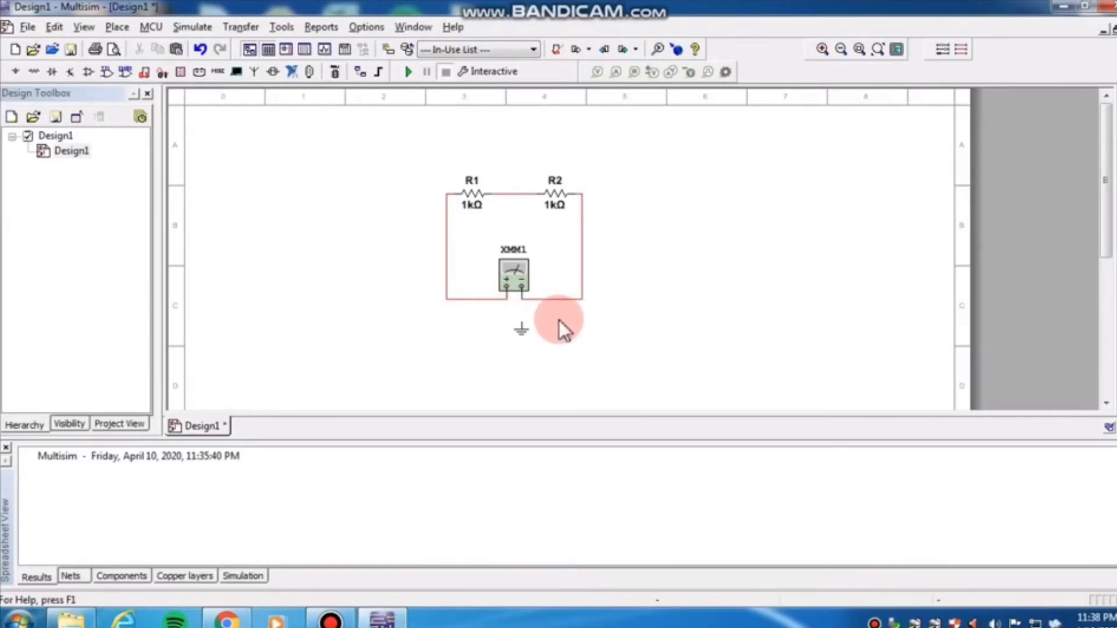
click(521, 330)
drag(522, 330, 522, 309)
click(622, 318)
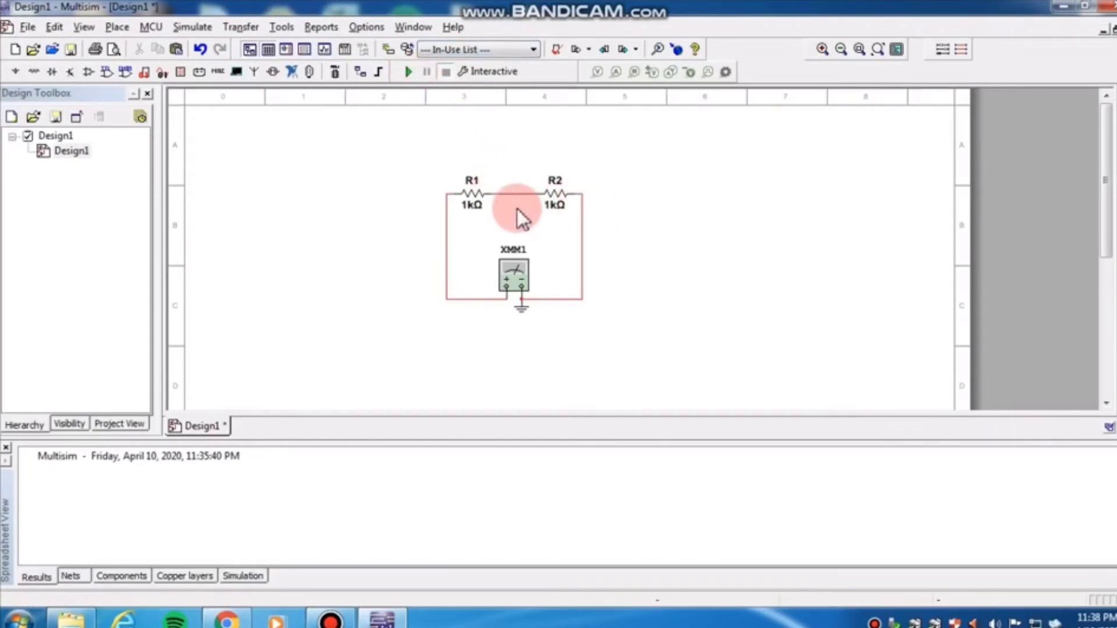
Simulate the circuit with the multimeter in ohms (Ω) mode to measure the total series resistance, stop it, and move the meter window clear of the circuit
click(409, 72)
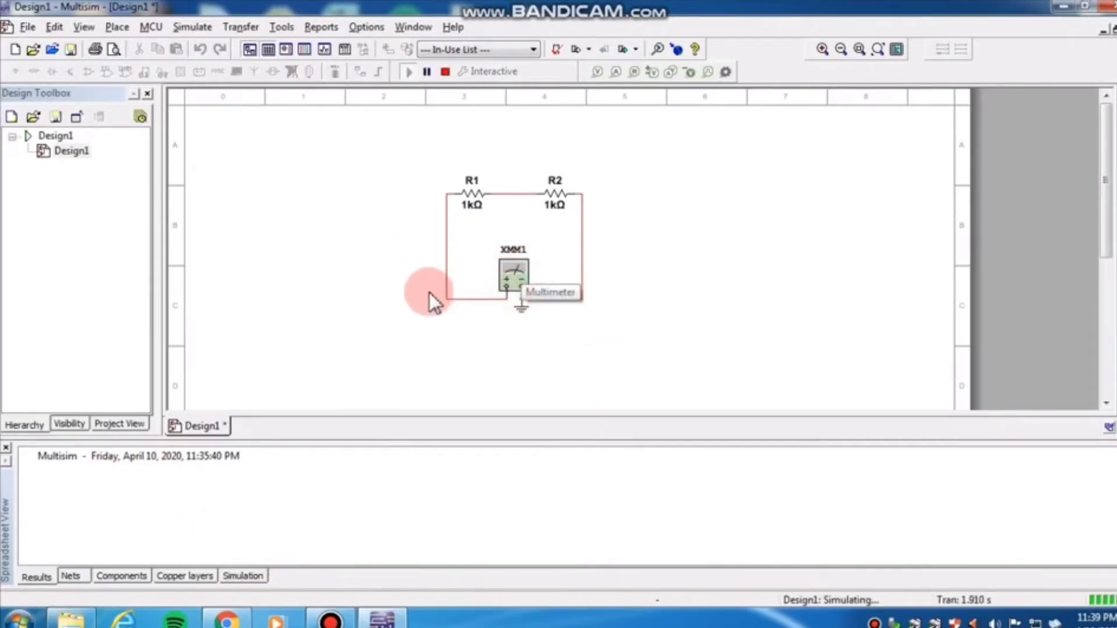
double_click(513, 278)
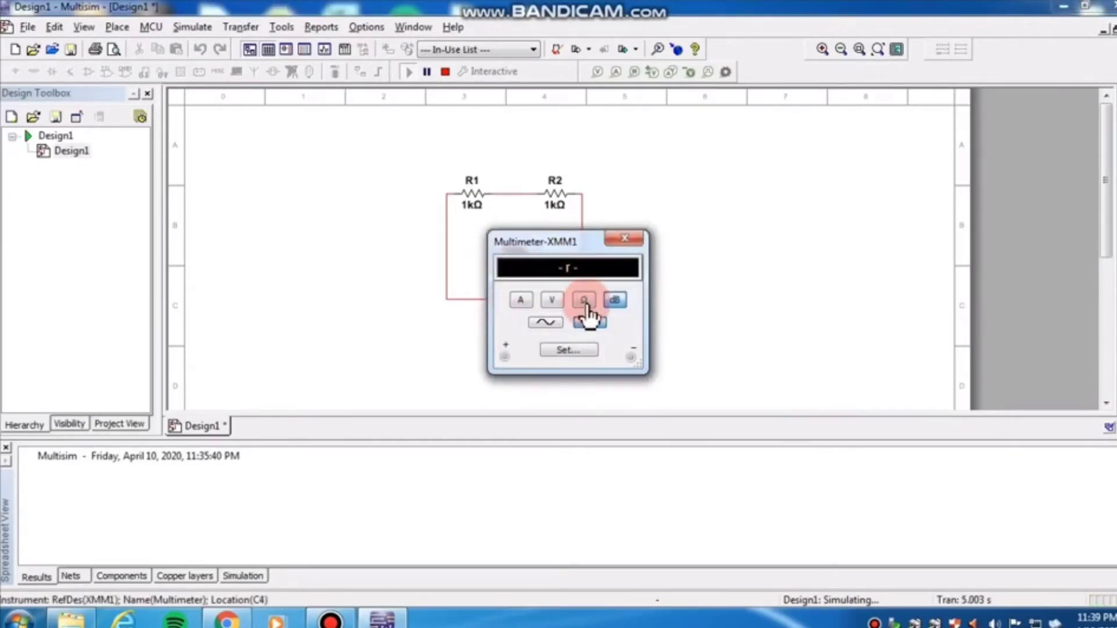
click(584, 301)
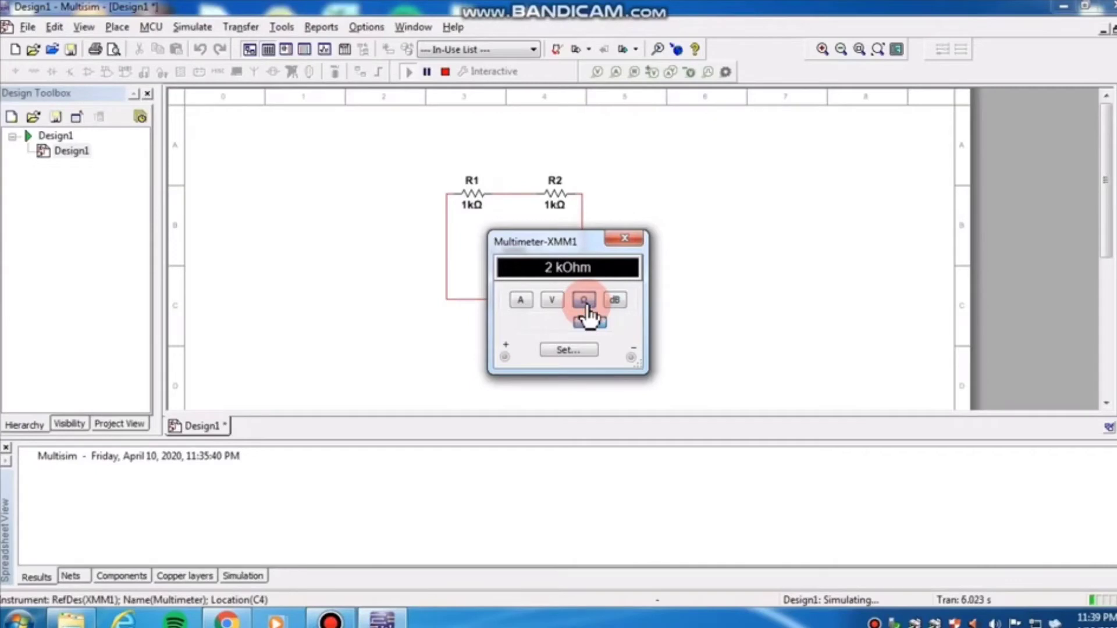
drag(607, 240, 708, 185)
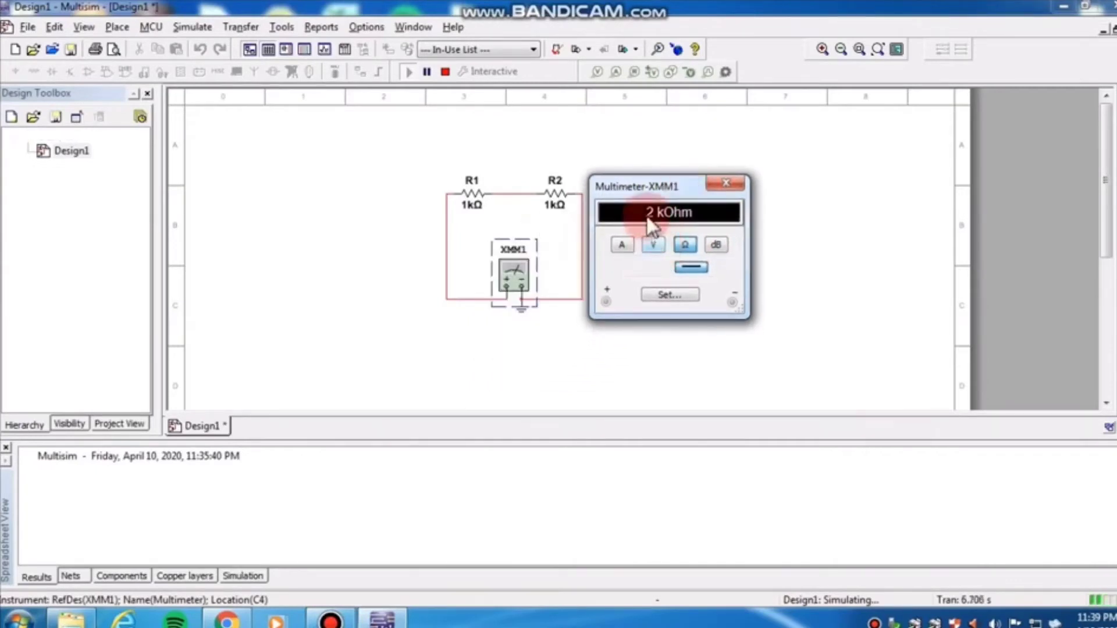
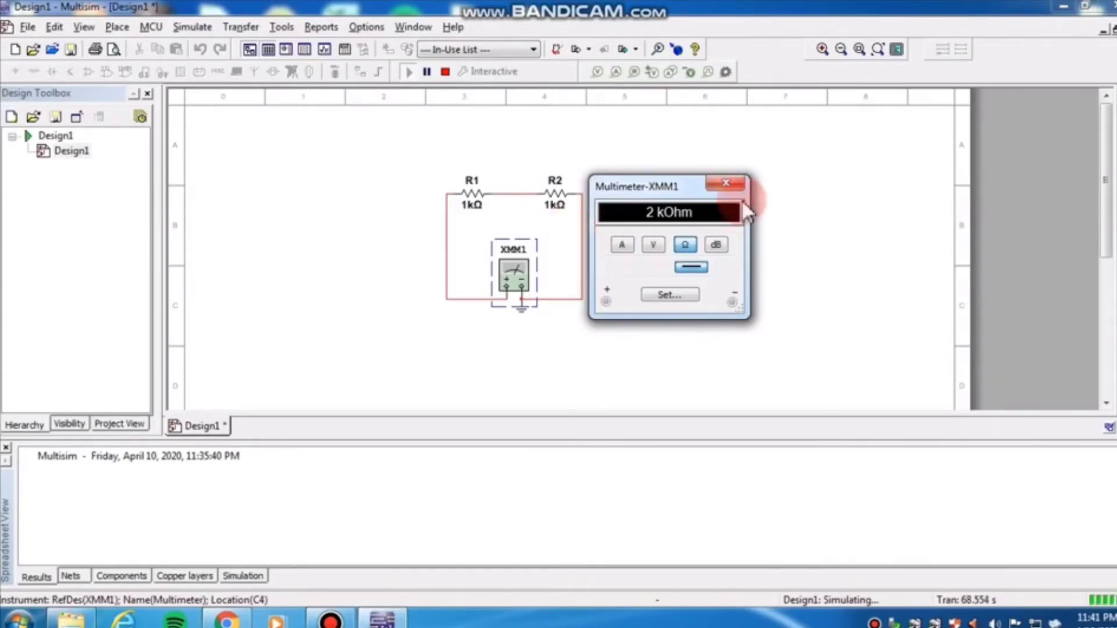
click(445, 71)
drag(701, 182, 811, 142)
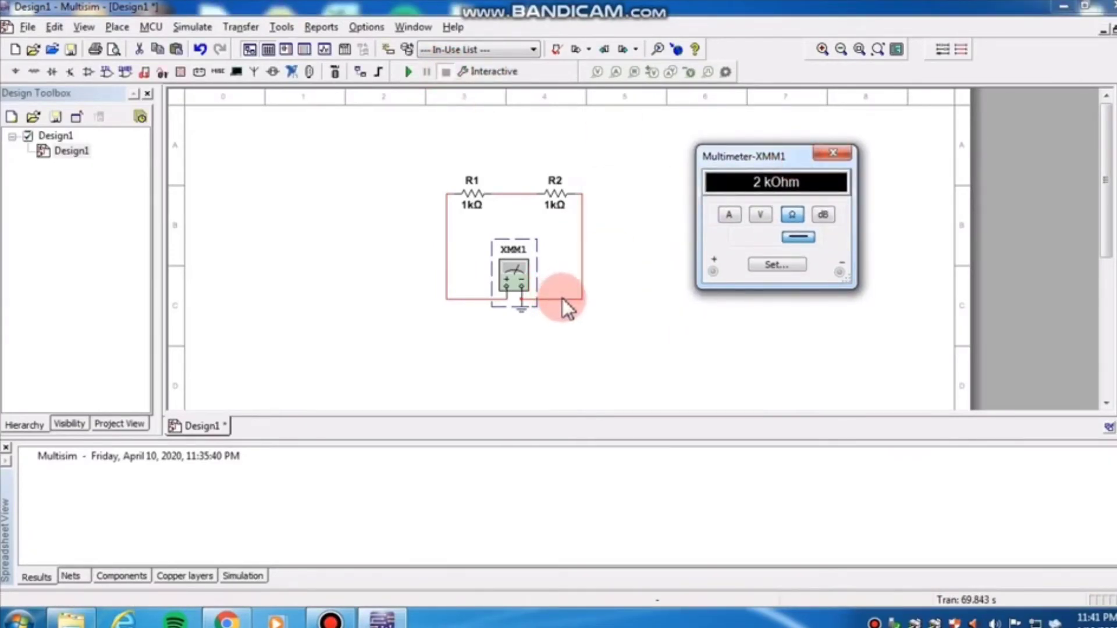
Reroute the multimeter's negative wire from R2 to the node between R1 and R2, and simulate to measure R1 alone
click(562, 298)
key(Delete)
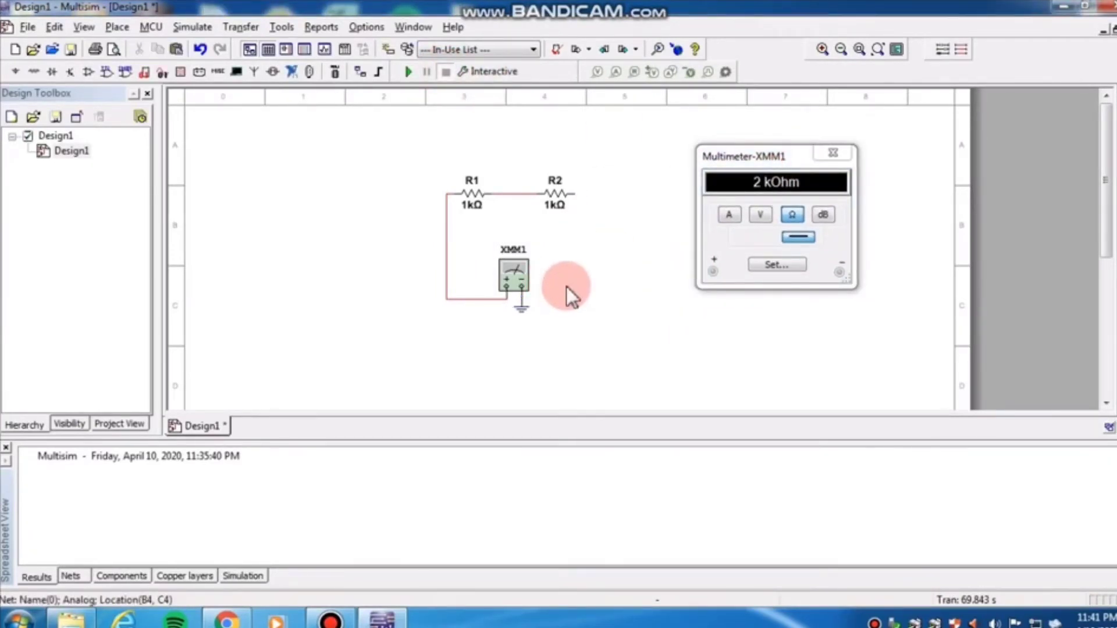
click(521, 284)
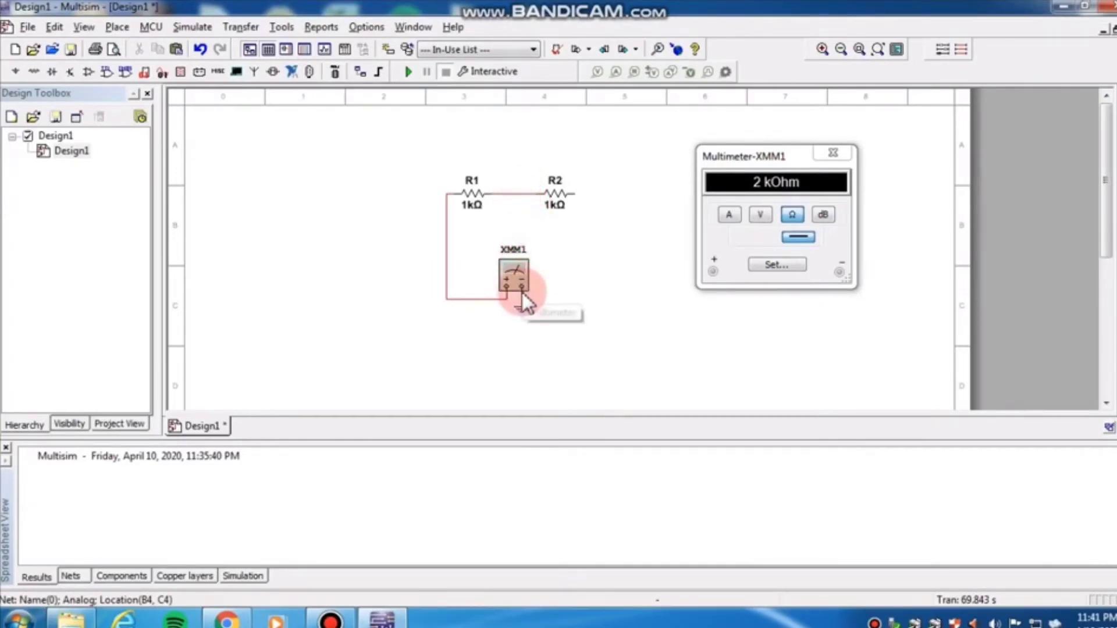
click(533, 193)
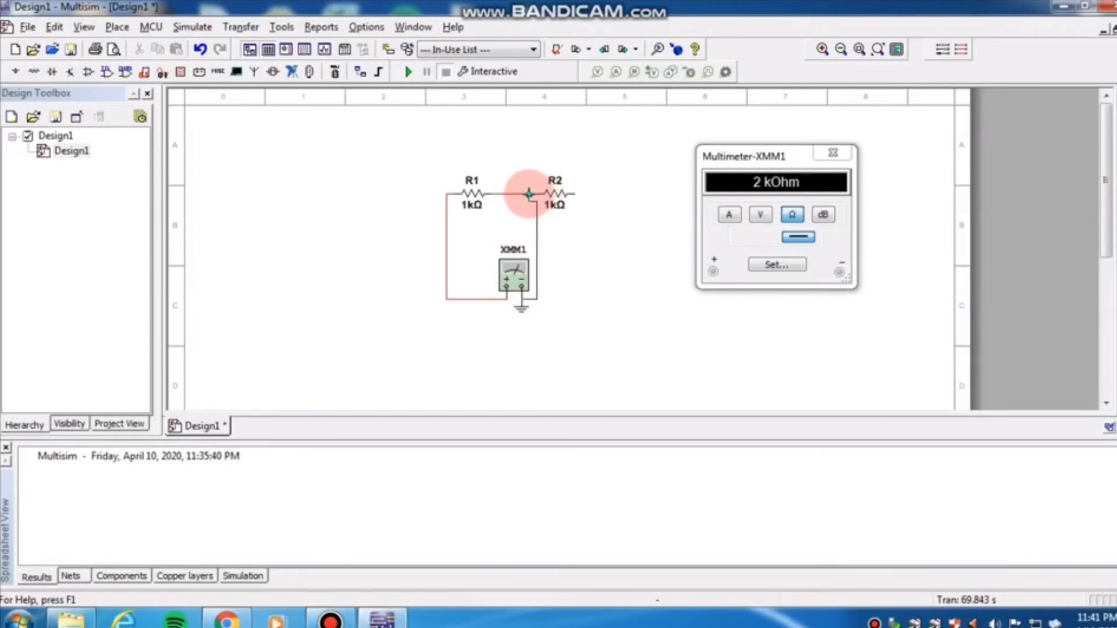
click(717, 306)
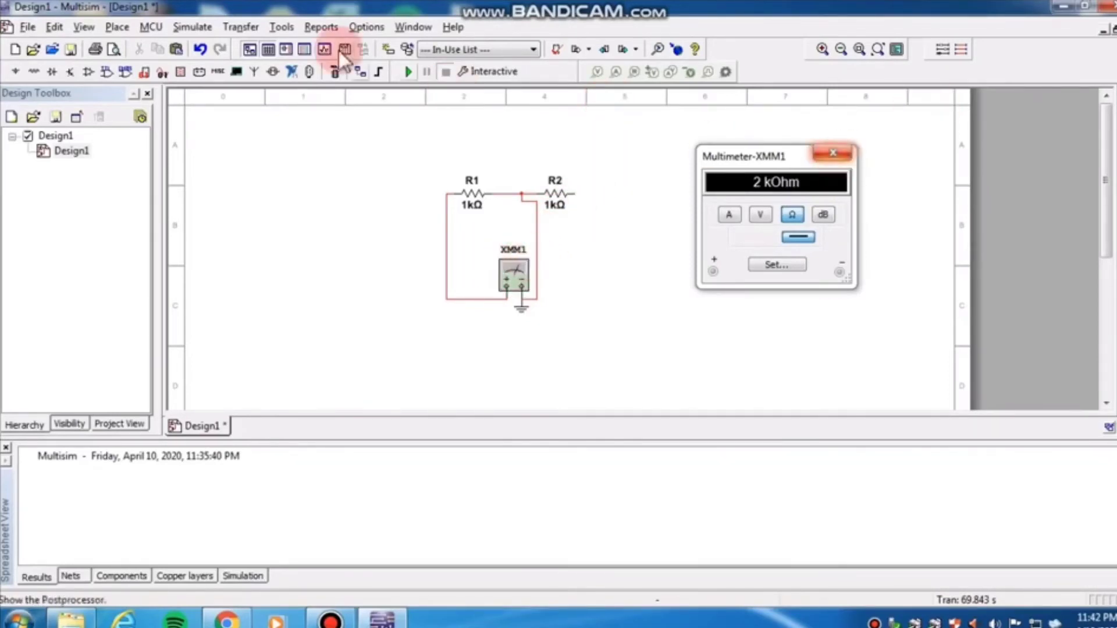
click(405, 73)
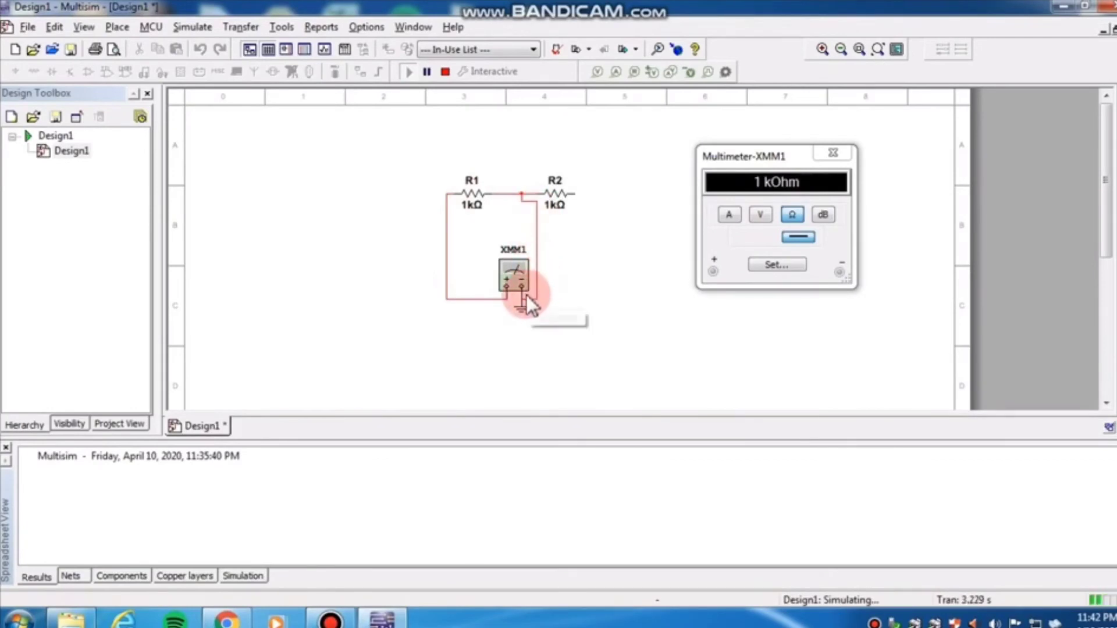
click(445, 72)
Delete the wire at the node between R1 and R2 and reconnect the multimeter's negative terminal to R2's free end
click(531, 219)
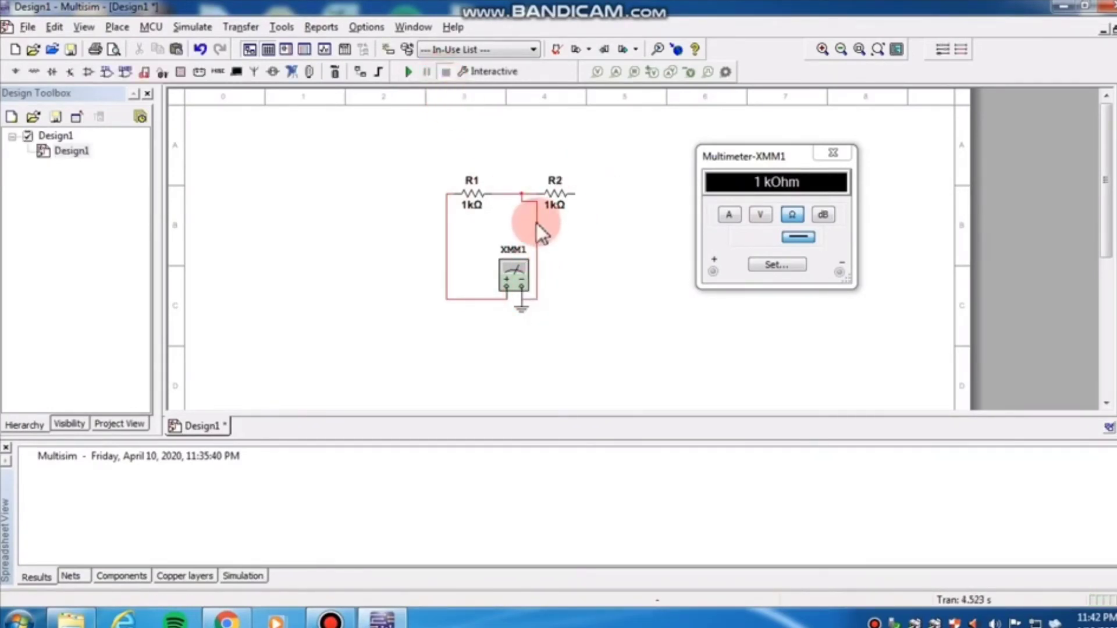
key(Delete)
click(532, 302)
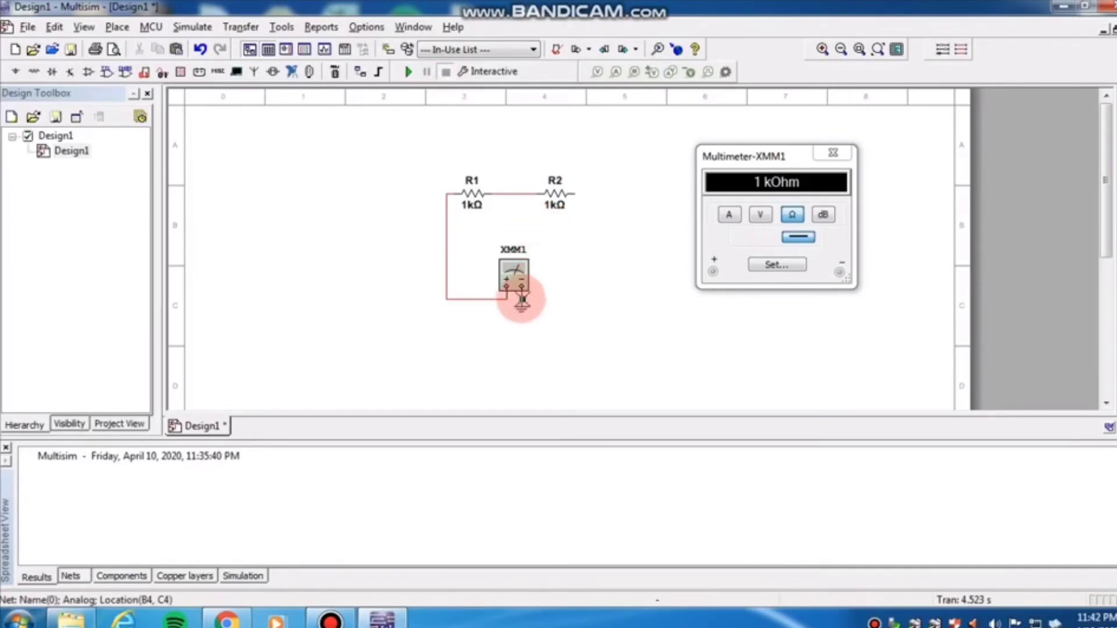
click(582, 194)
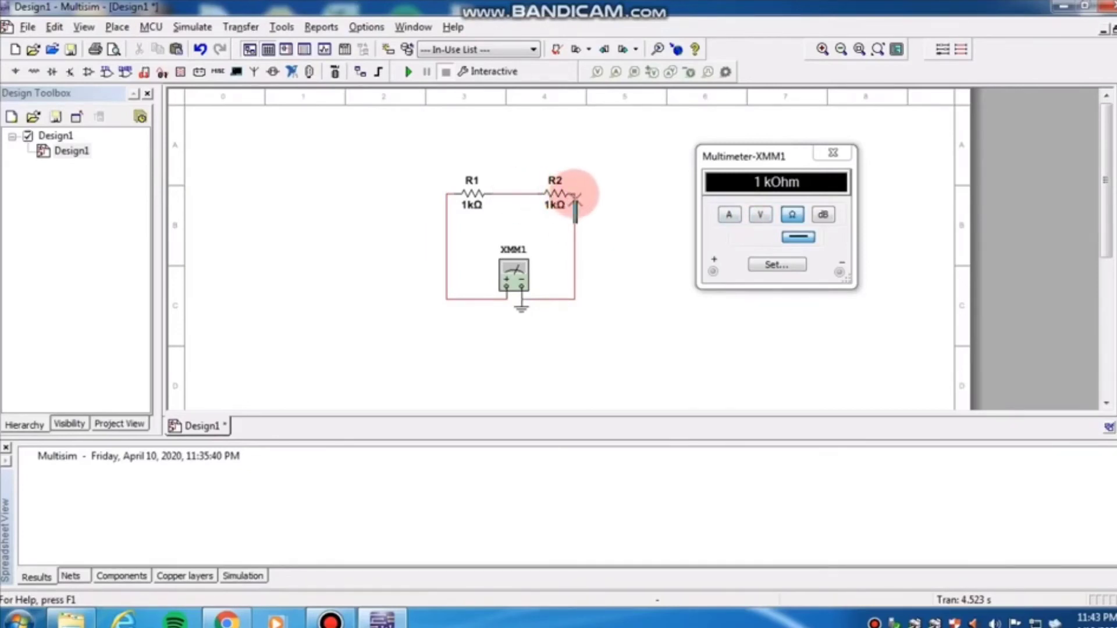
Remove the wire between the multimeter's negative terminal and R2's outer end
click(575, 193)
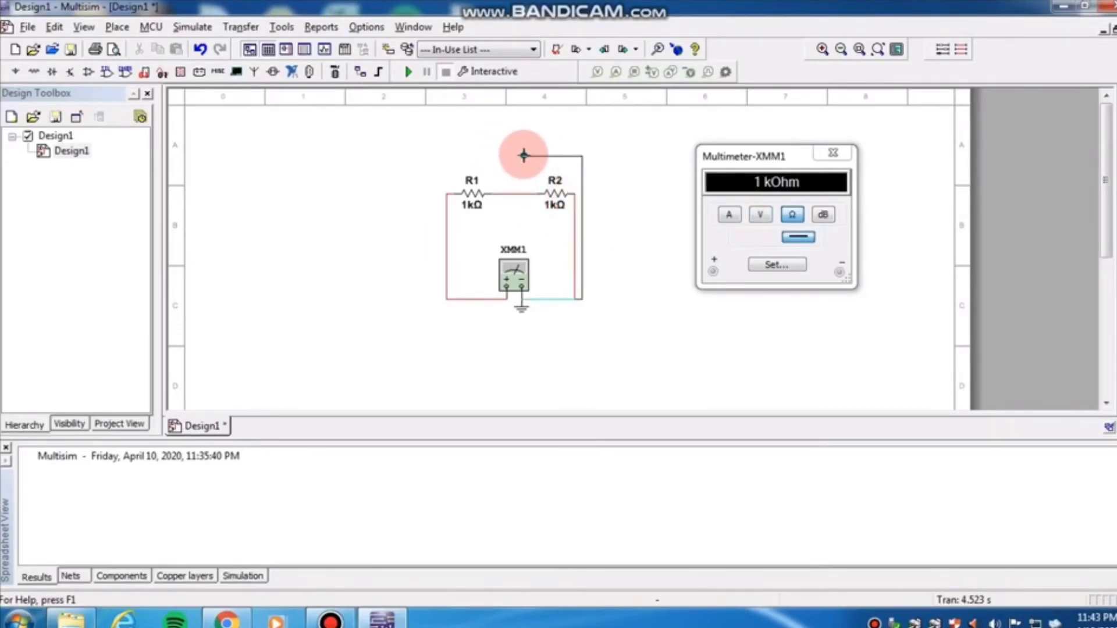
click(574, 194)
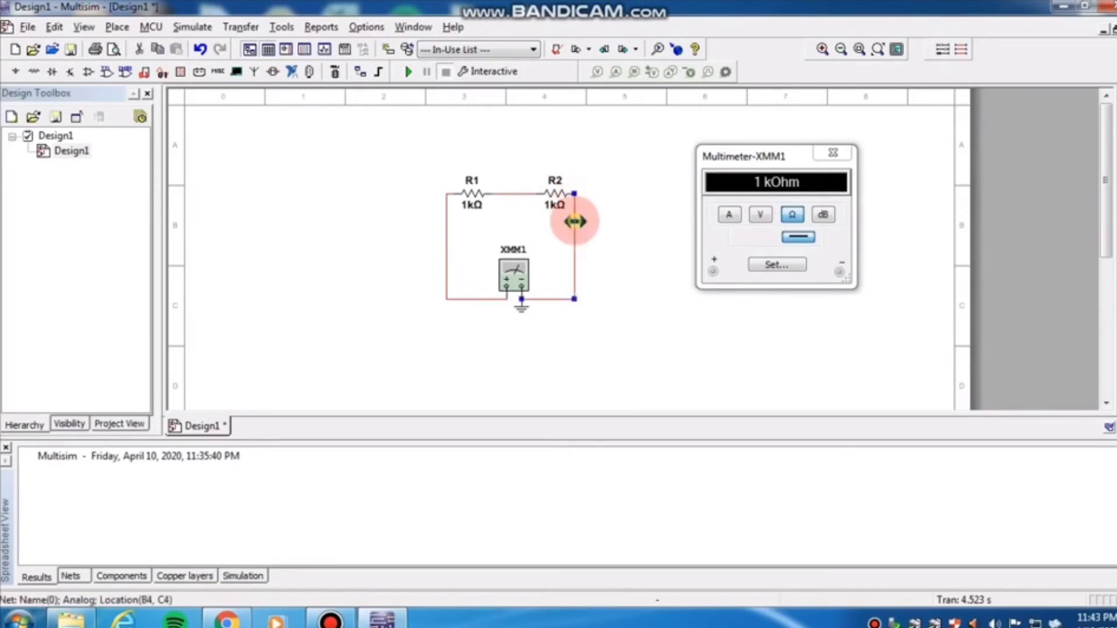
key(ctrl+x)
Short R2 with a wire looped above it to the R1–R2 node, and wire the multimeter's negative terminal to R2's outer end
click(576, 194)
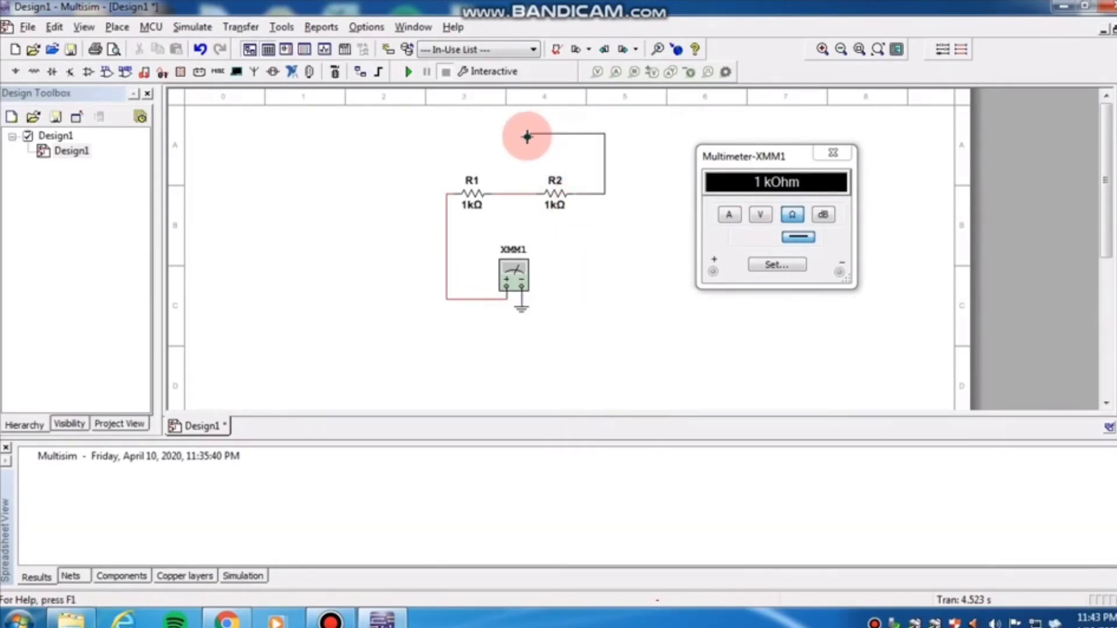
click(527, 194)
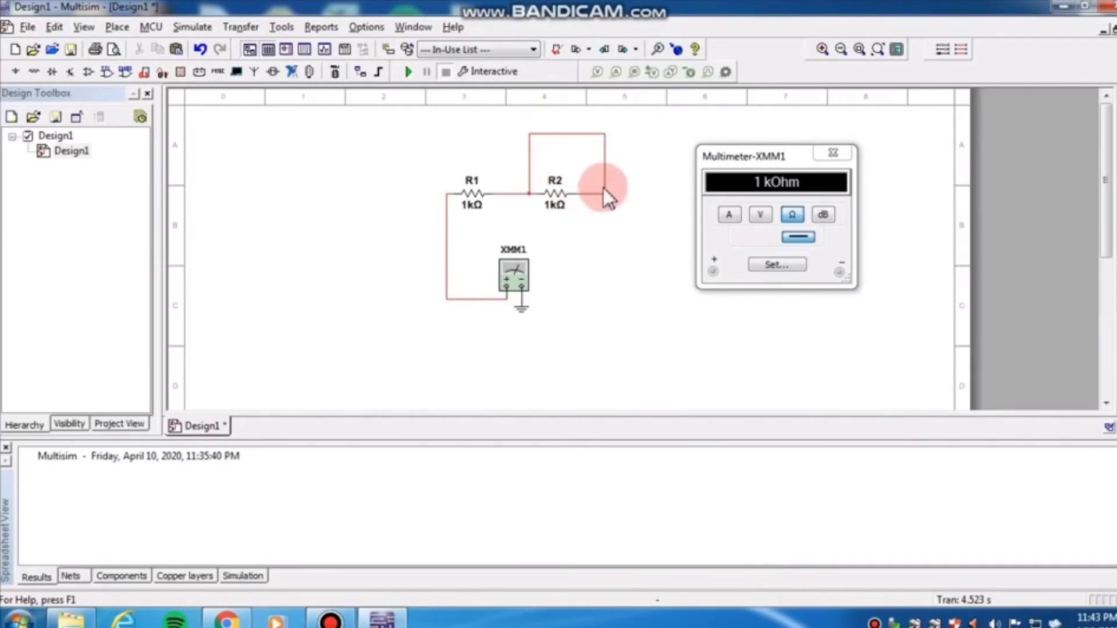
click(525, 298)
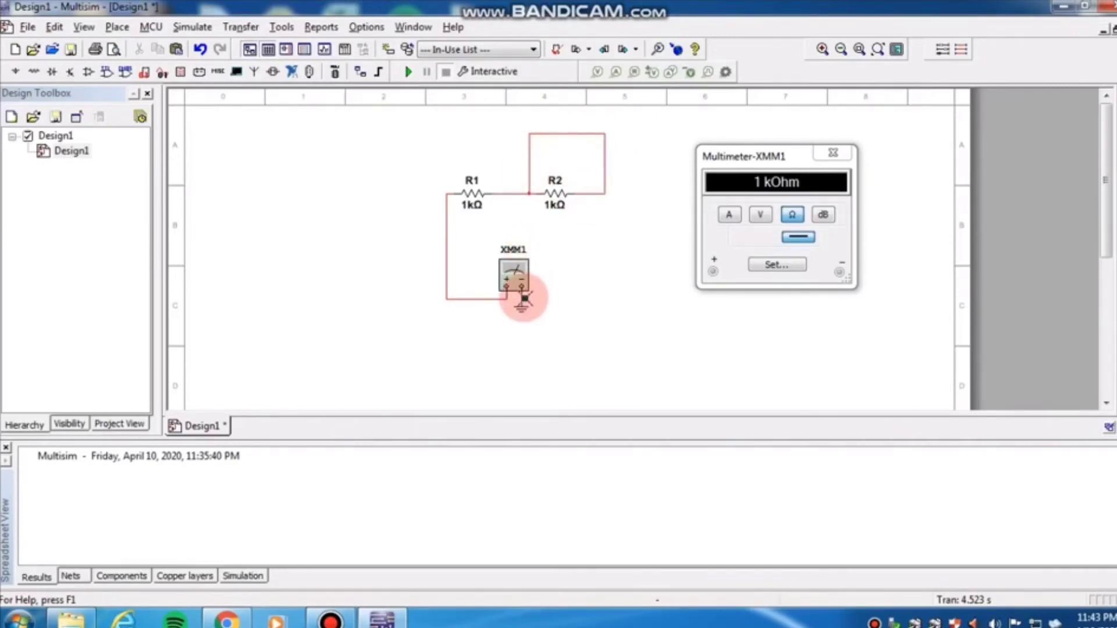
click(580, 209)
click(582, 196)
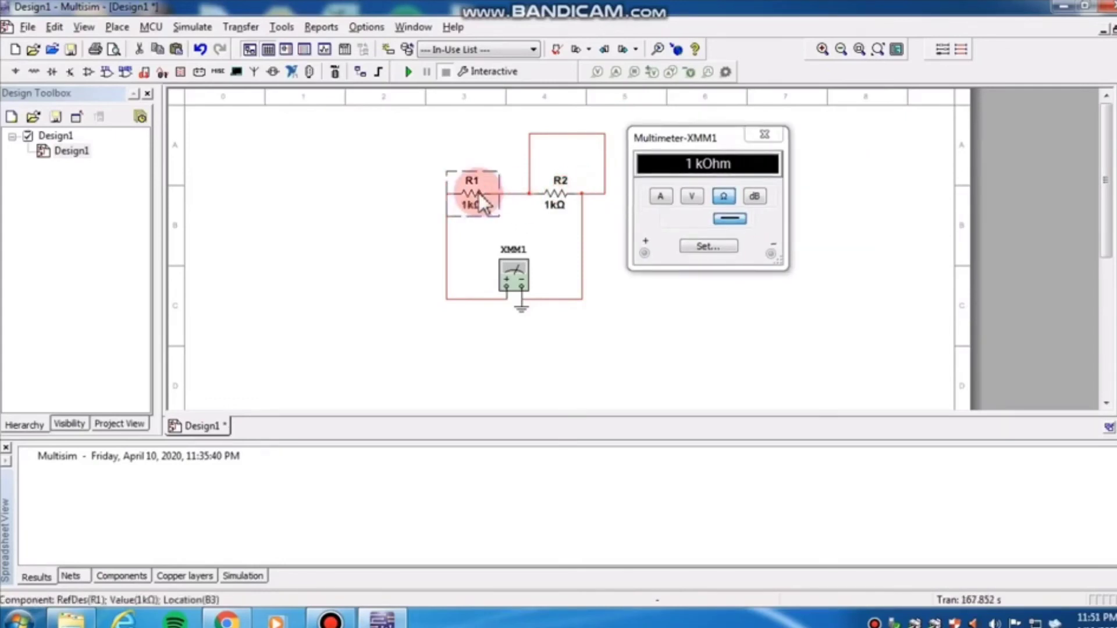
Place a copy of the 1 kΩ resistor R1 to the left of the circuit and add a second multimeter below it
click(382, 249)
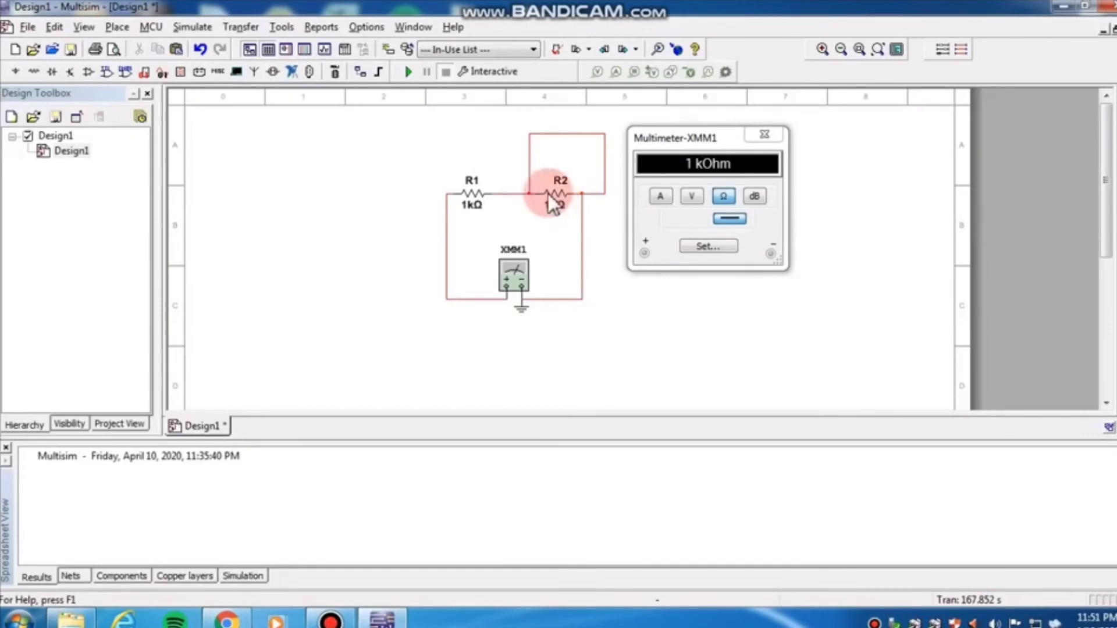
click(476, 195)
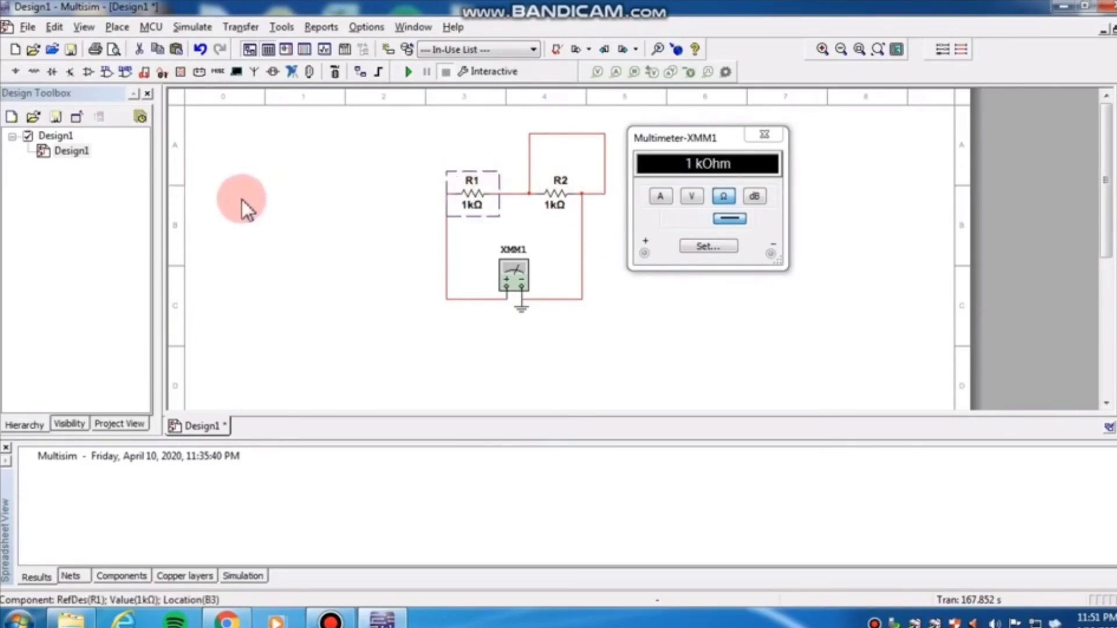
key(ctrl+v)
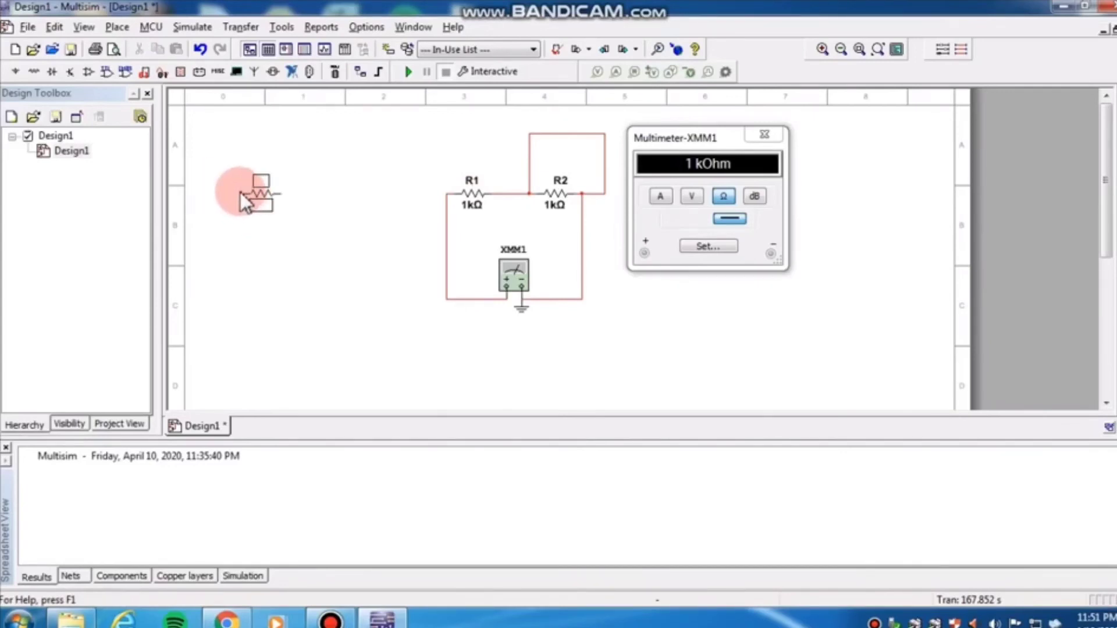
click(240, 192)
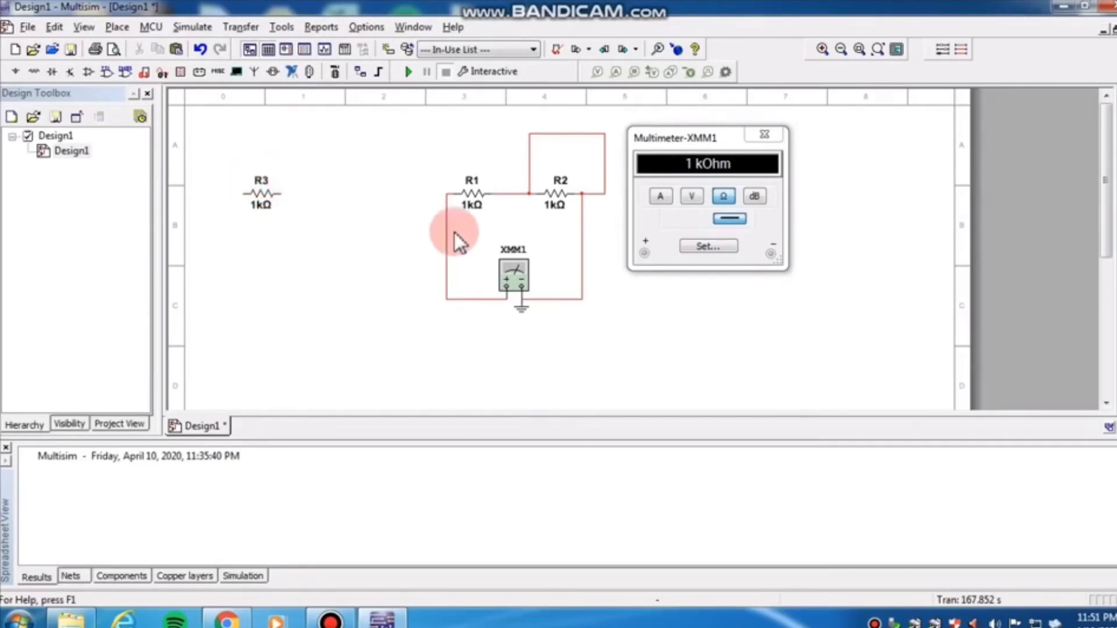
click(1109, 113)
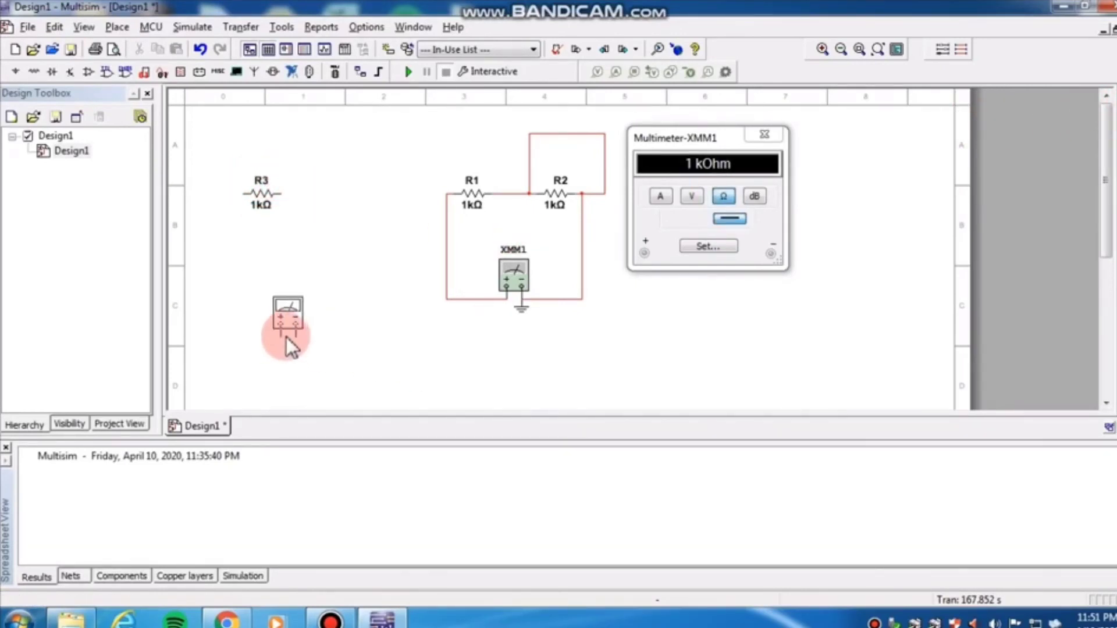
click(292, 299)
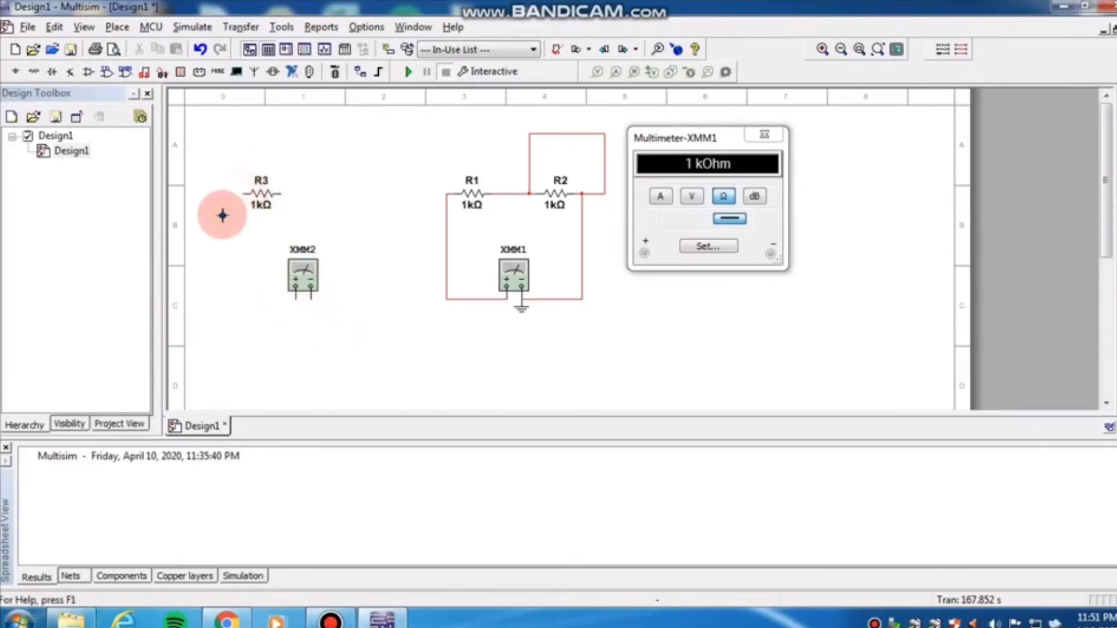
Wire XMM2's positive terminal to R3's left end and its negative terminal to R3's right end through a wide rectangular loop
click(294, 295)
click(311, 295)
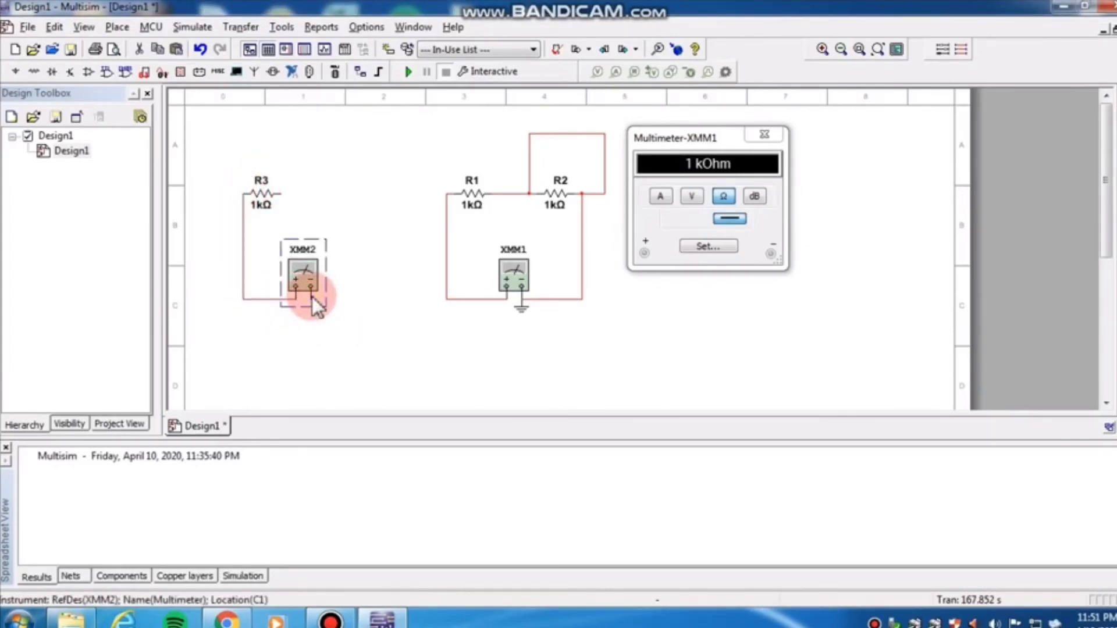
click(282, 193)
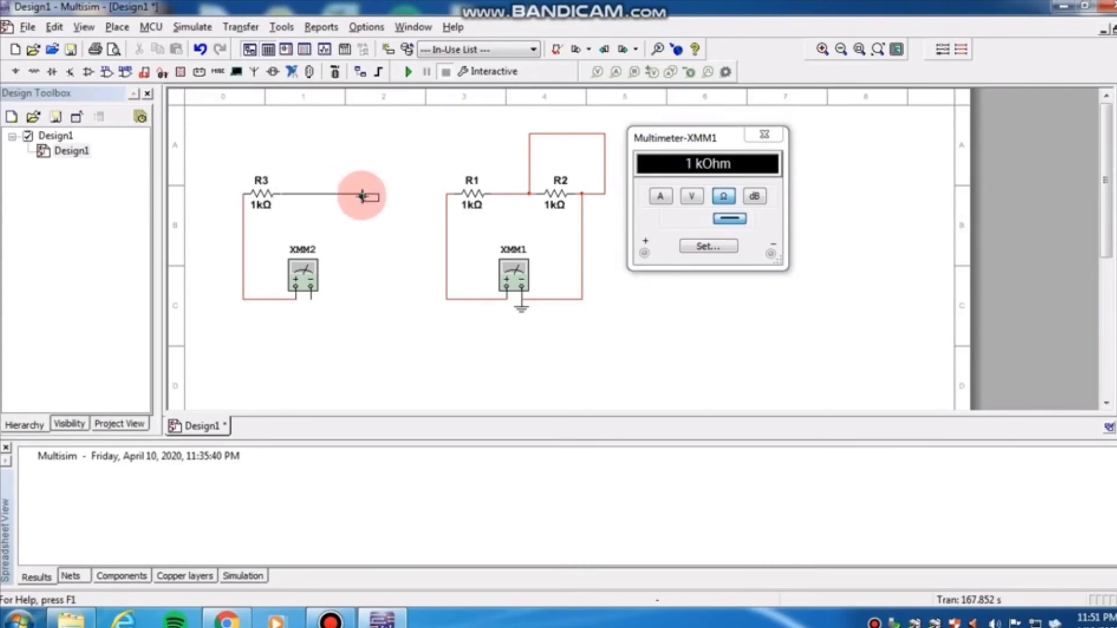
click(378, 194)
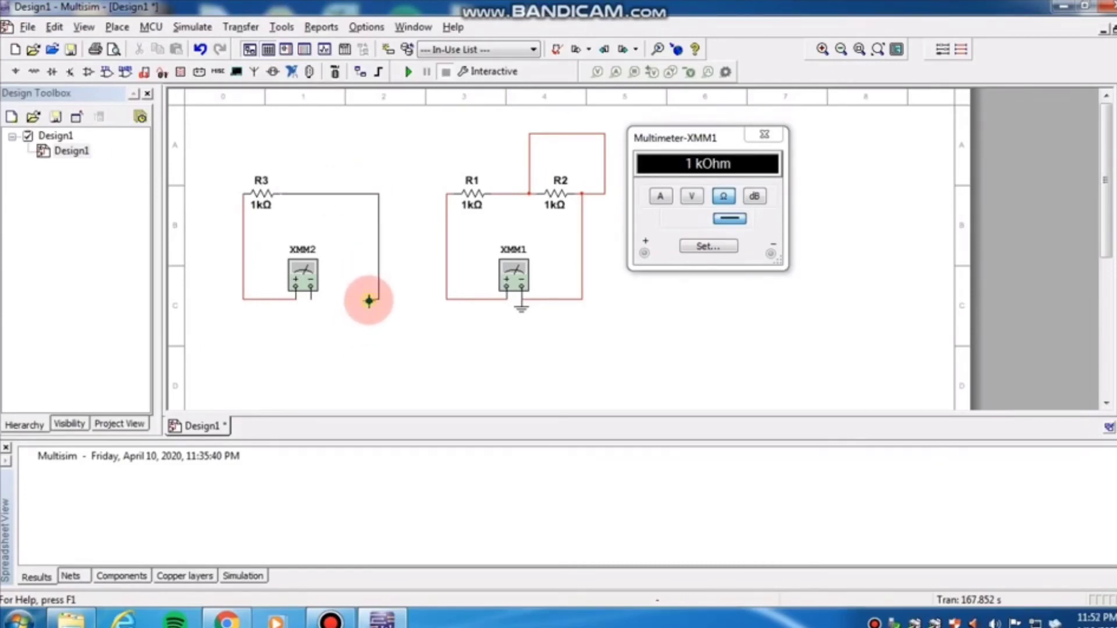
click(310, 288)
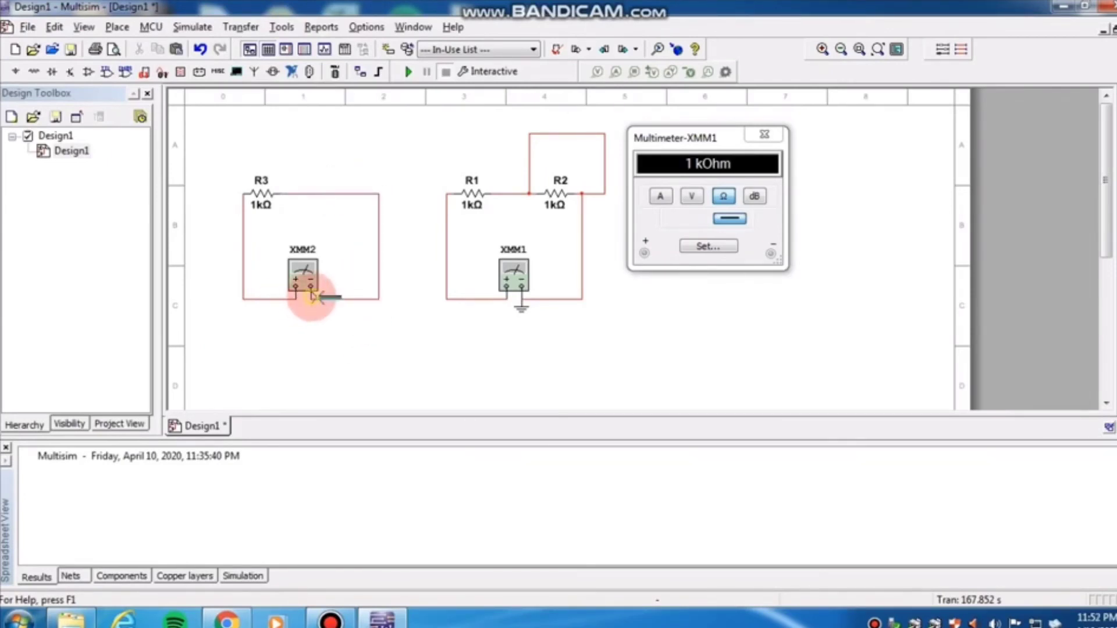
Copy the ground symbol under XMM1 and place the copy at XMM2's negative terminal
click(519, 296)
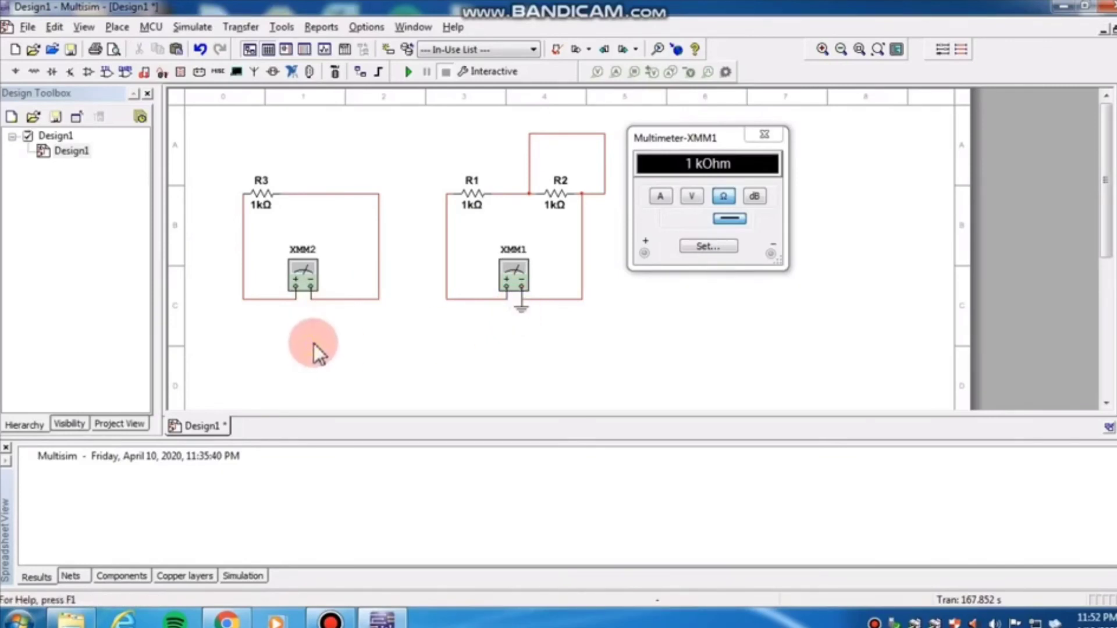
click(311, 302)
click(435, 335)
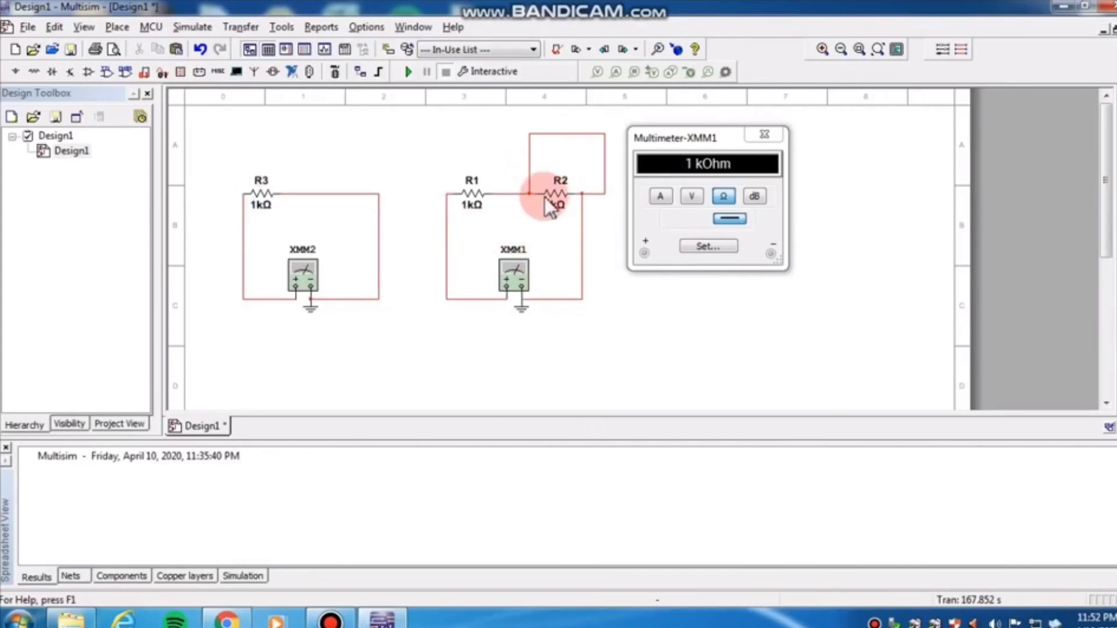
click(371, 197)
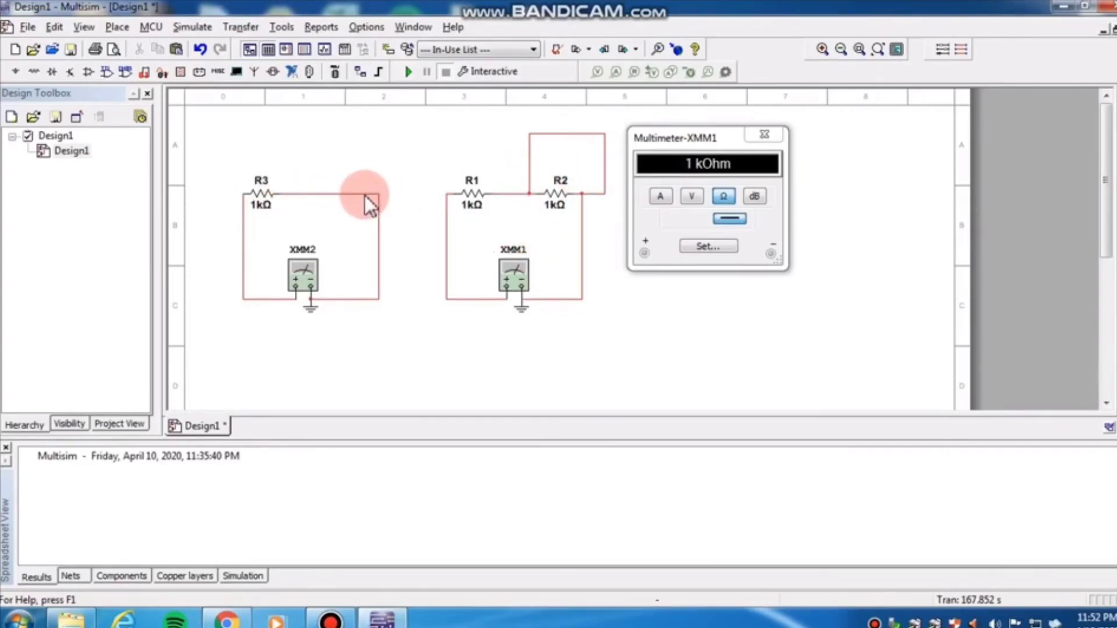
click(547, 200)
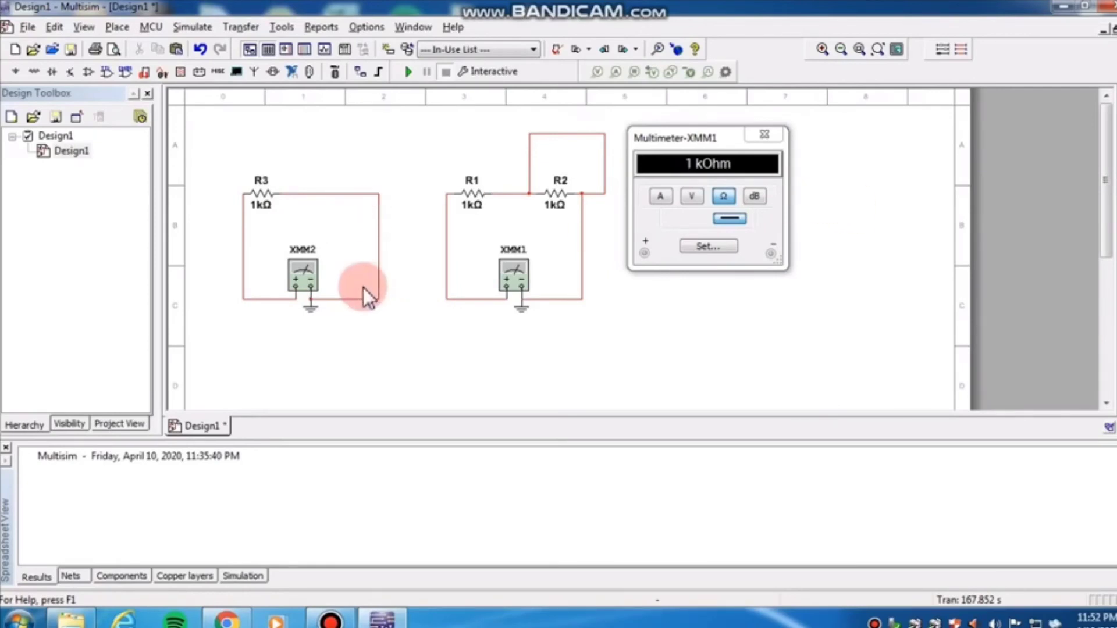
Open multimeter XMM2's display, place it below the R3 circuit, and set it to measure resistance (Ω)
double_click(298, 272)
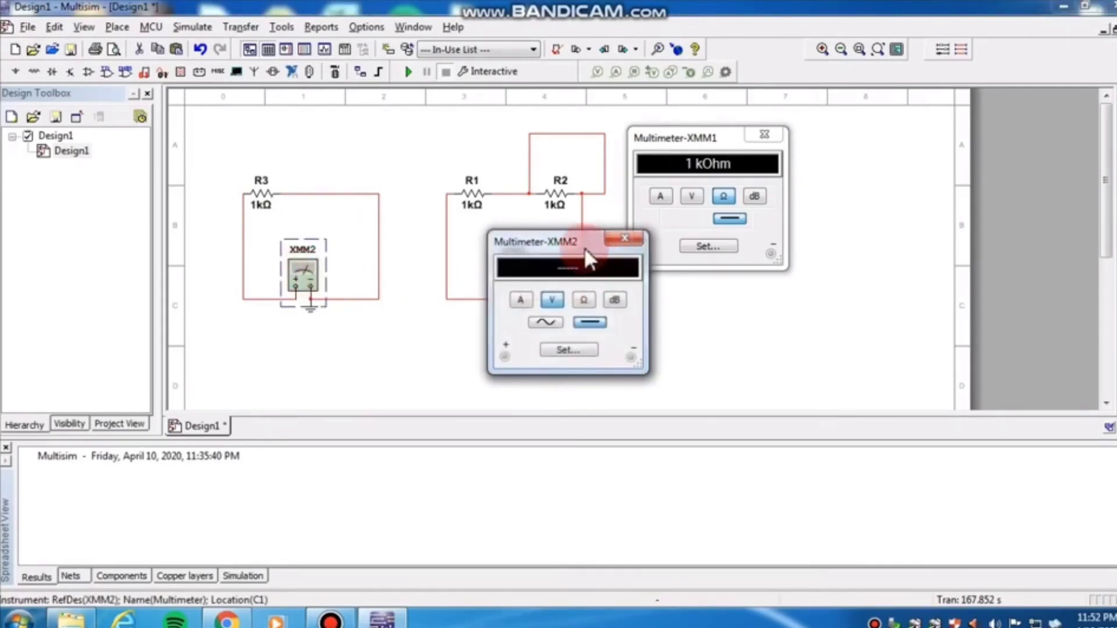
drag(584, 246, 395, 350)
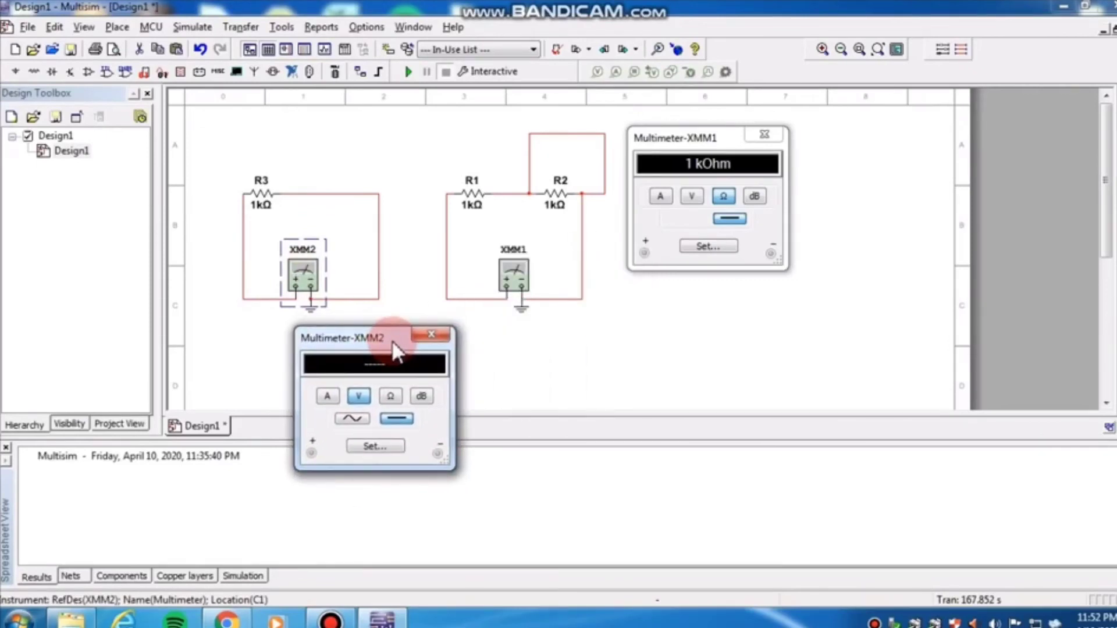
click(390, 396)
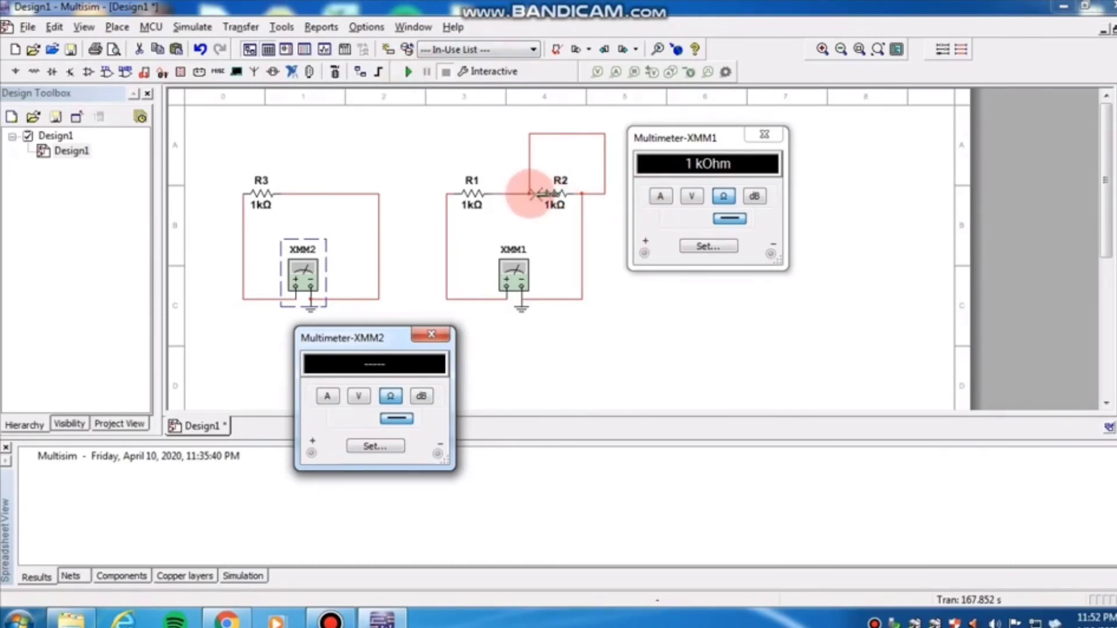
drag(531, 193, 579, 194)
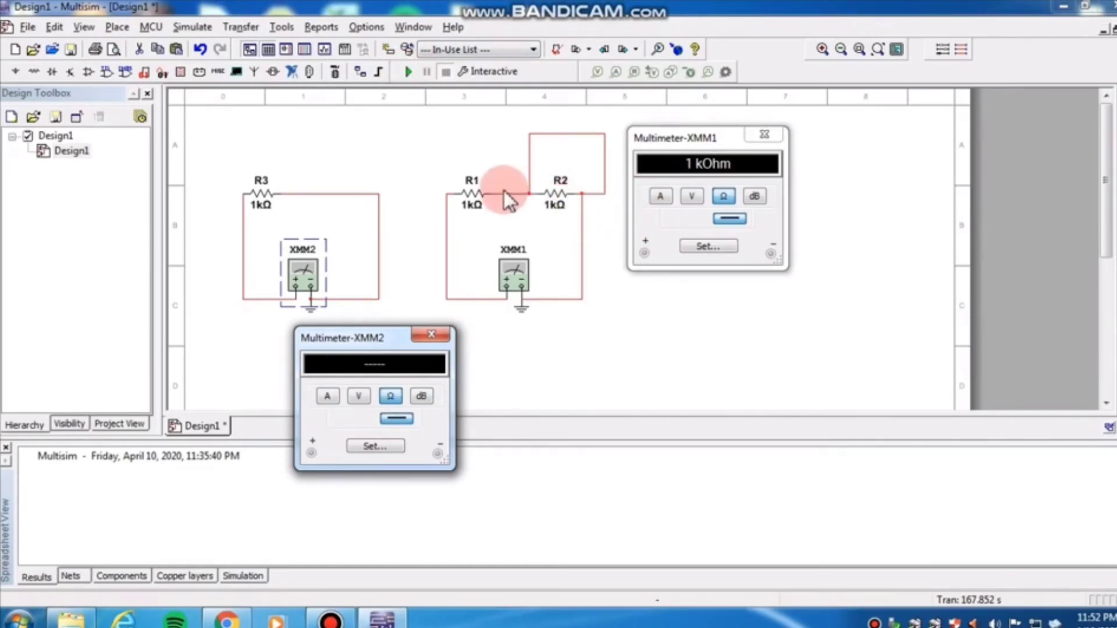
drag(504, 190, 602, 190)
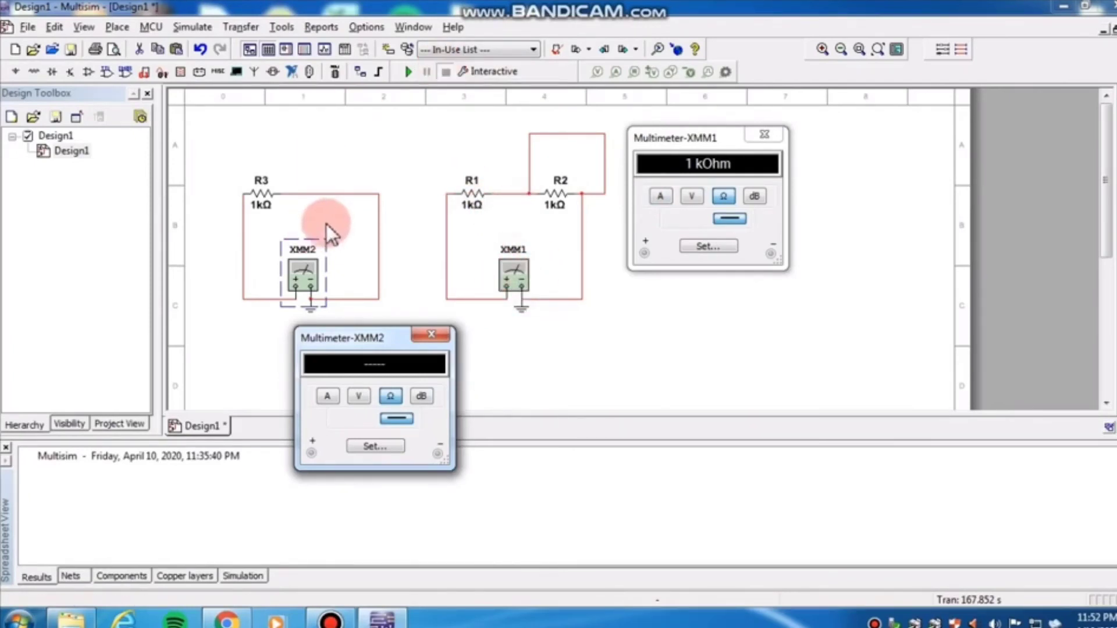
Run the interactive simulation to compare the resistance readings of XMM1 and XMM2
click(406, 72)
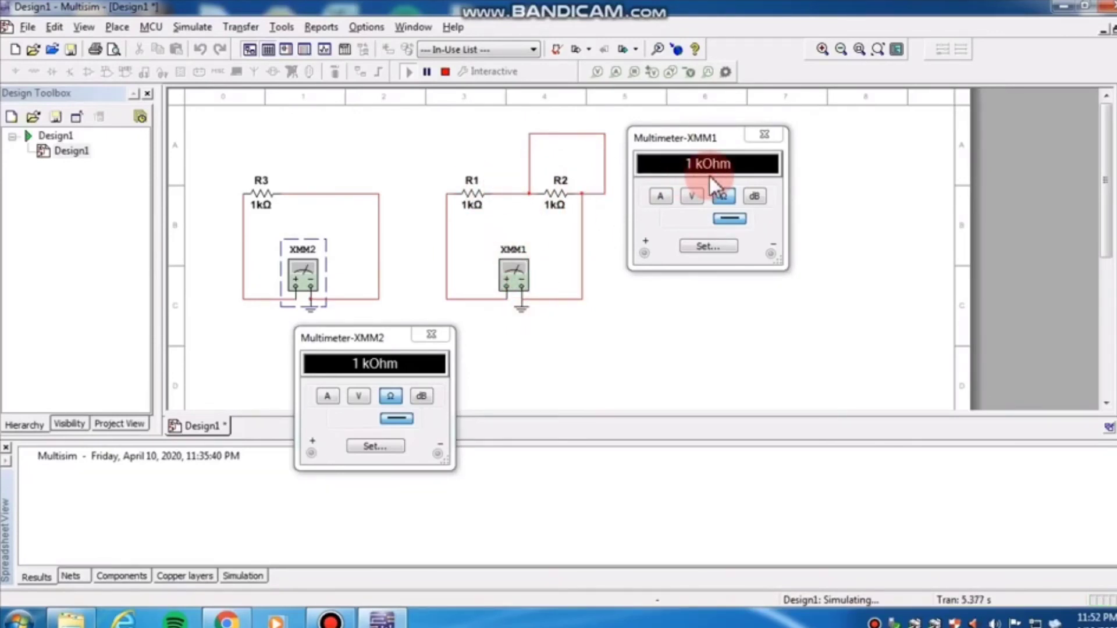
click(590, 160)
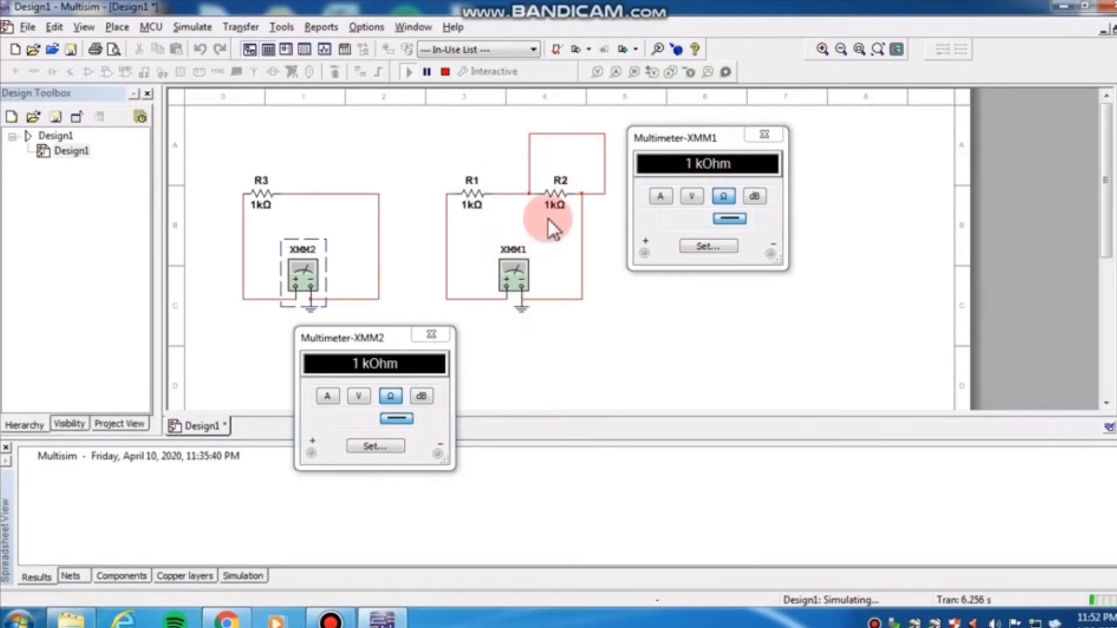